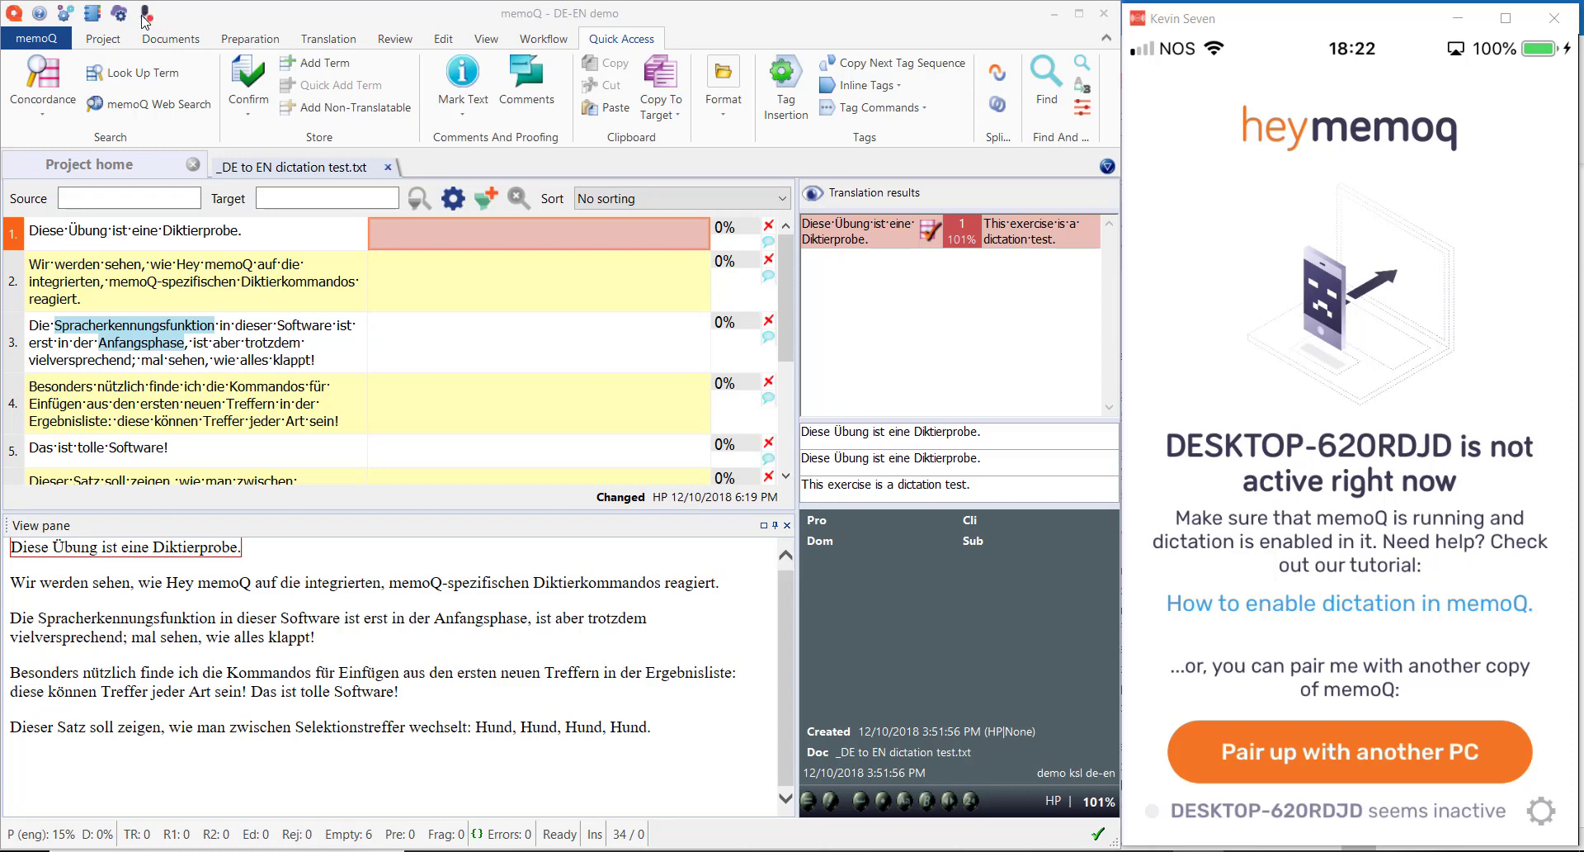
Enable dictation through Hey memoQ and close its settings
{"action": "left_click", "coordinate": [146, 16]}
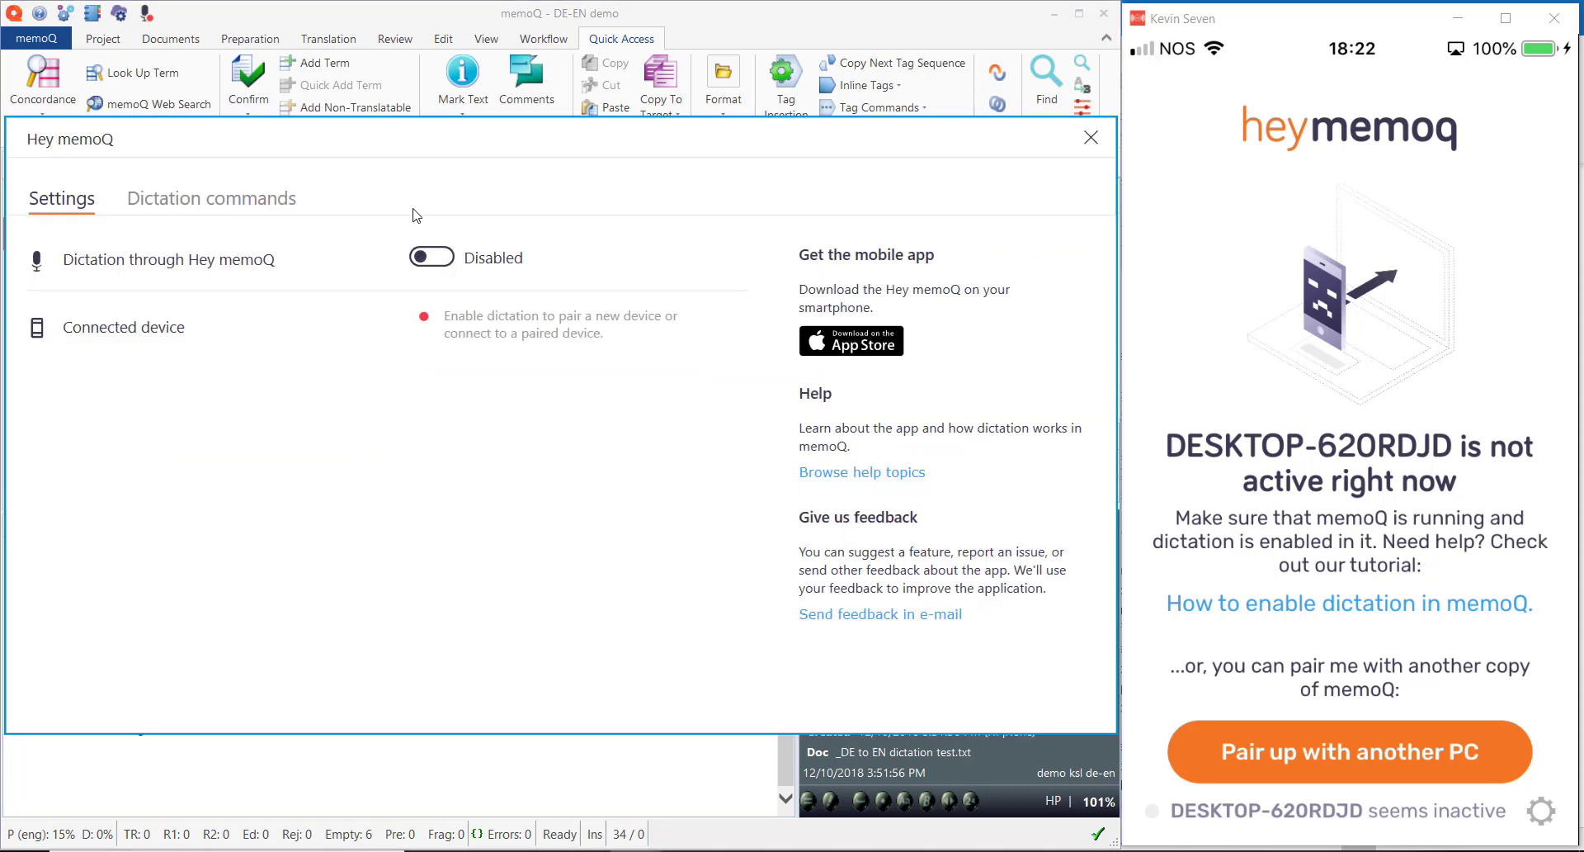
{"action": "left_click", "coordinate": [444, 258]}
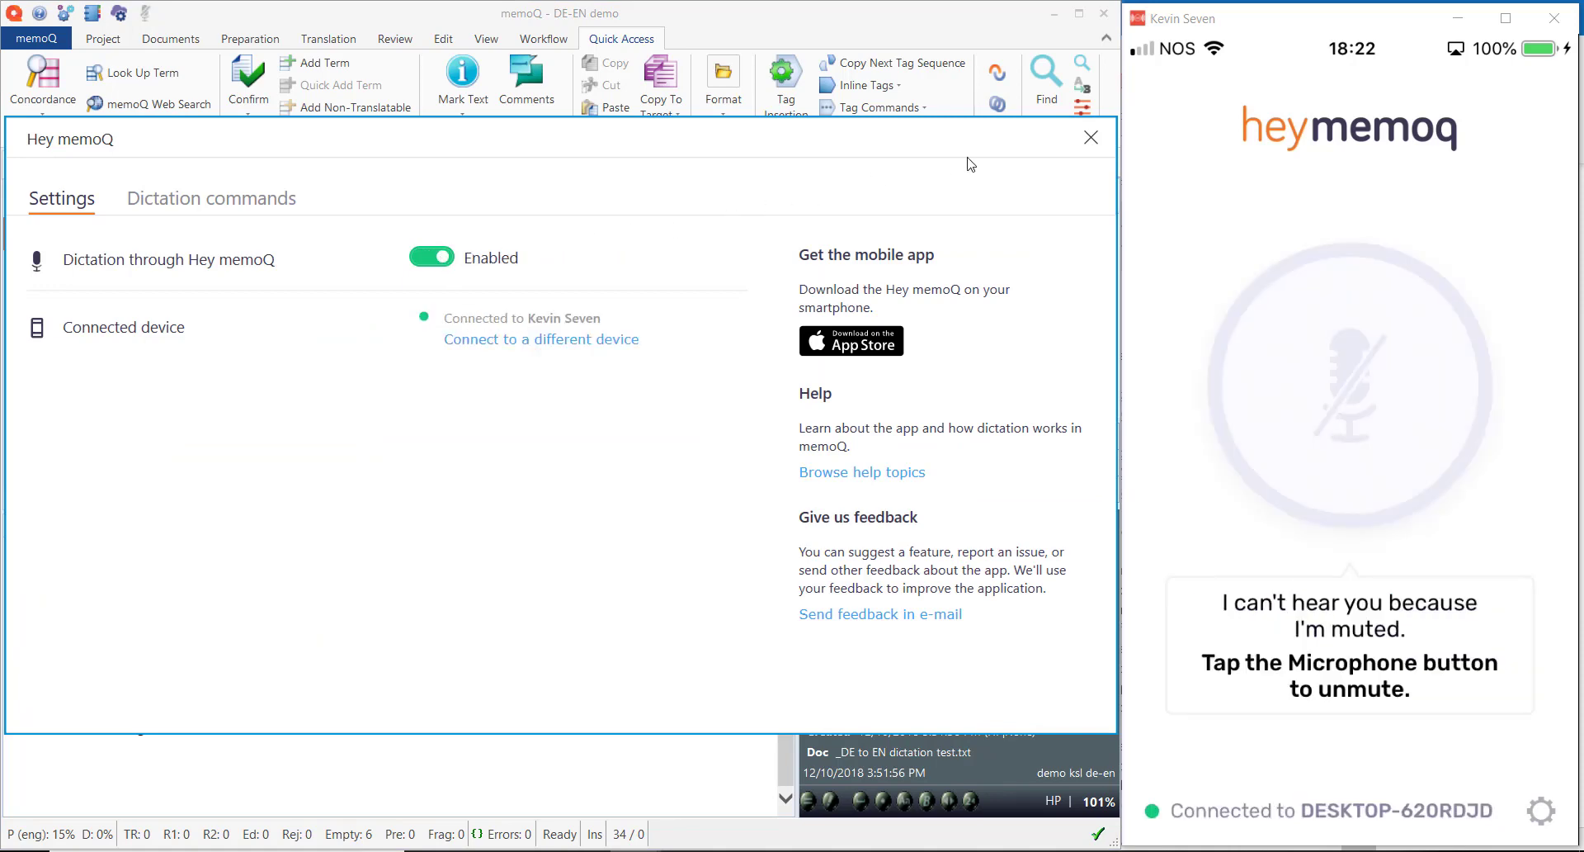
{"action": "left_click", "coordinate": [1089, 139]}
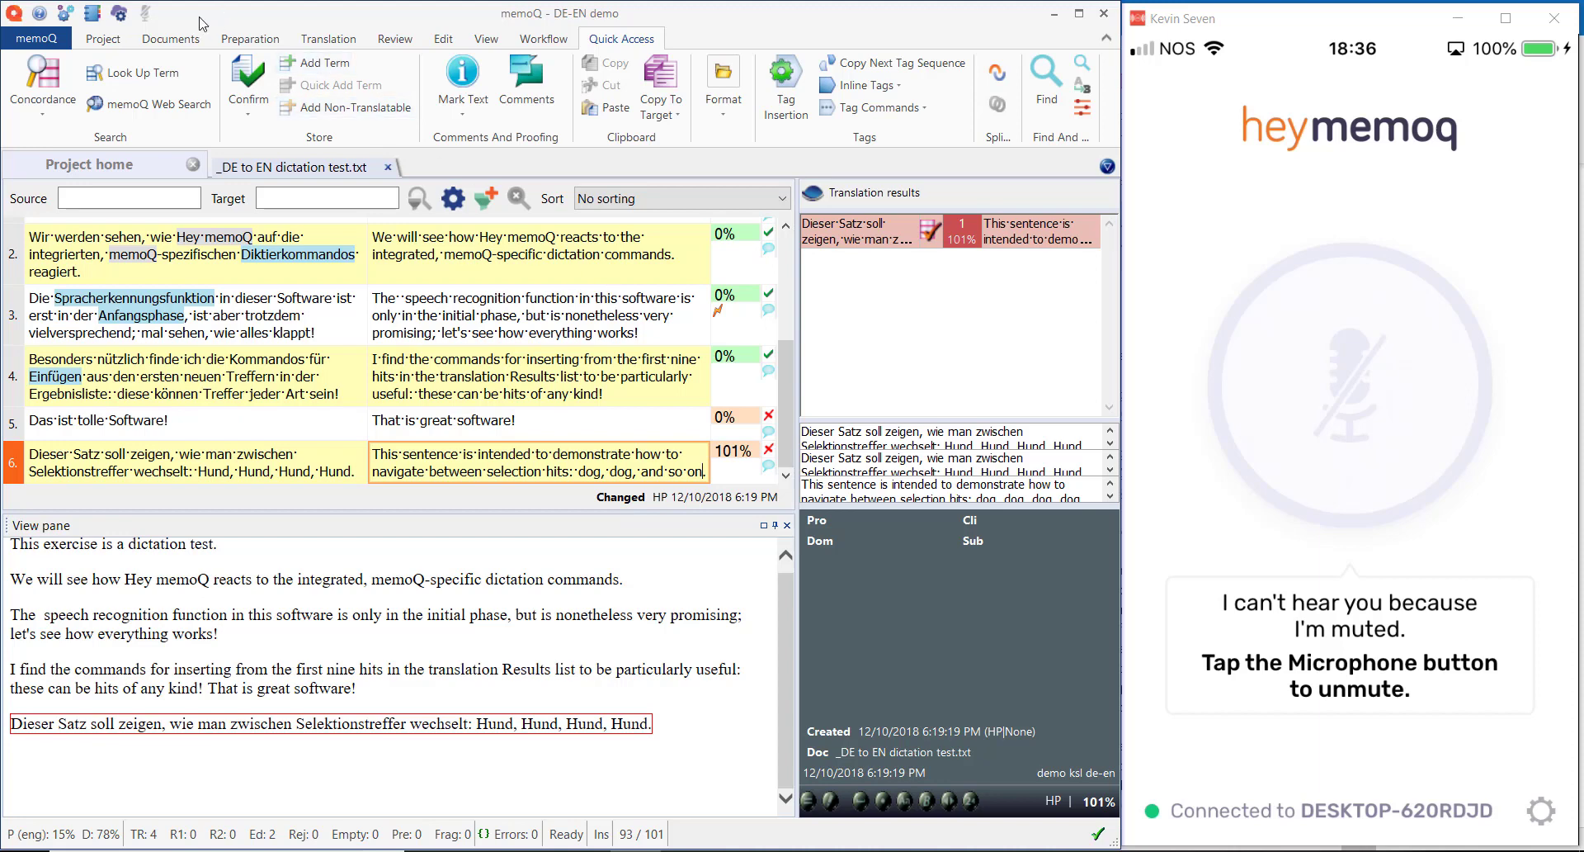
Change the spoken English dictation command for Redo to "Revert" and close the Hey memoQ settings
{"action": "left_click", "coordinate": [144, 14]}
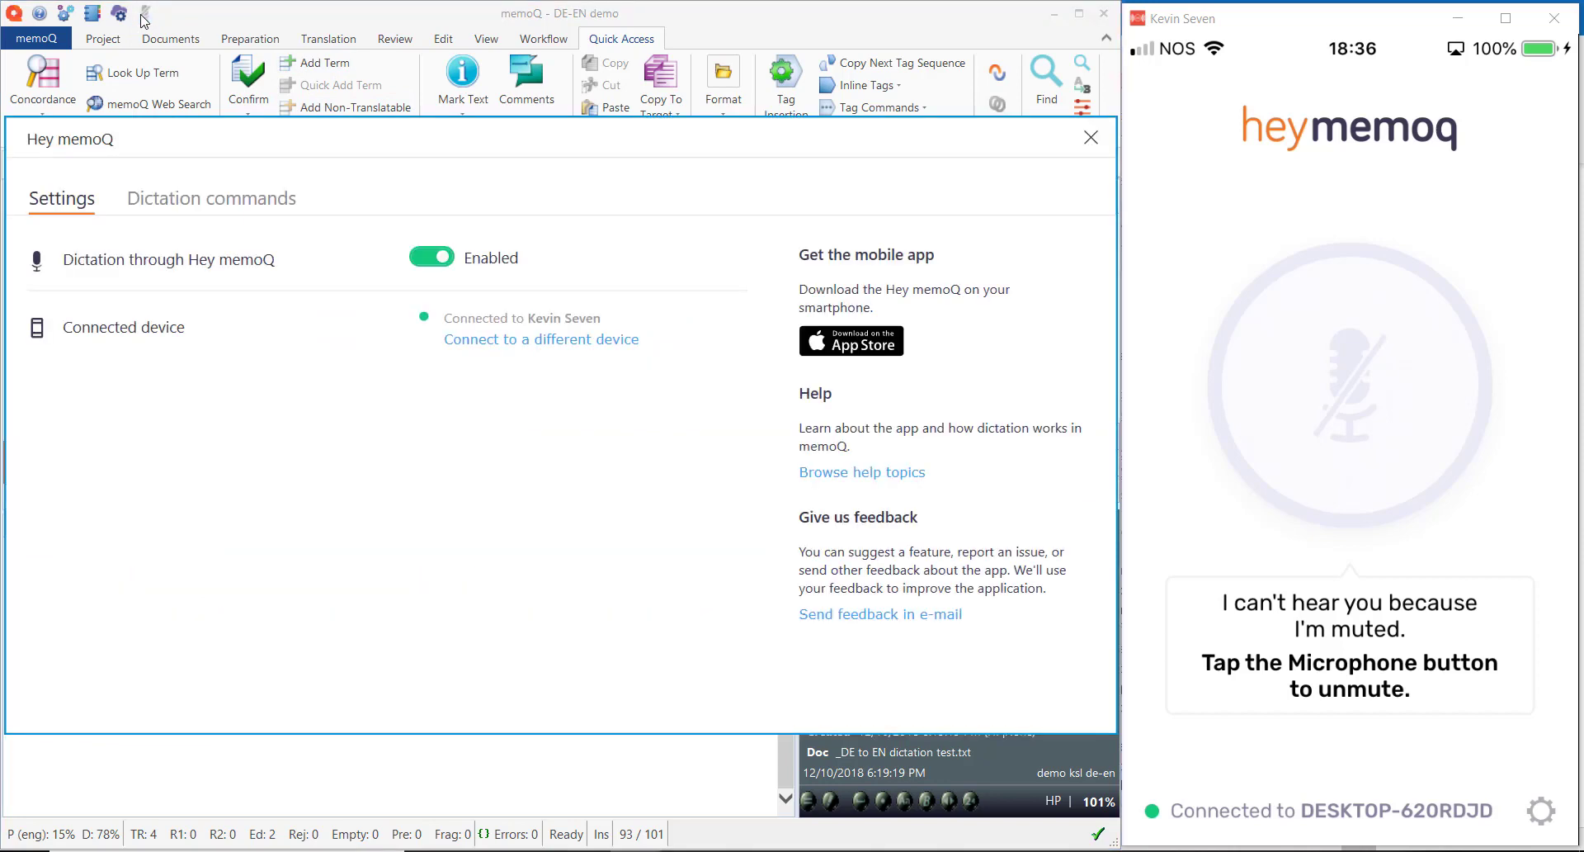
{"action": "left_click", "coordinate": [206, 202]}
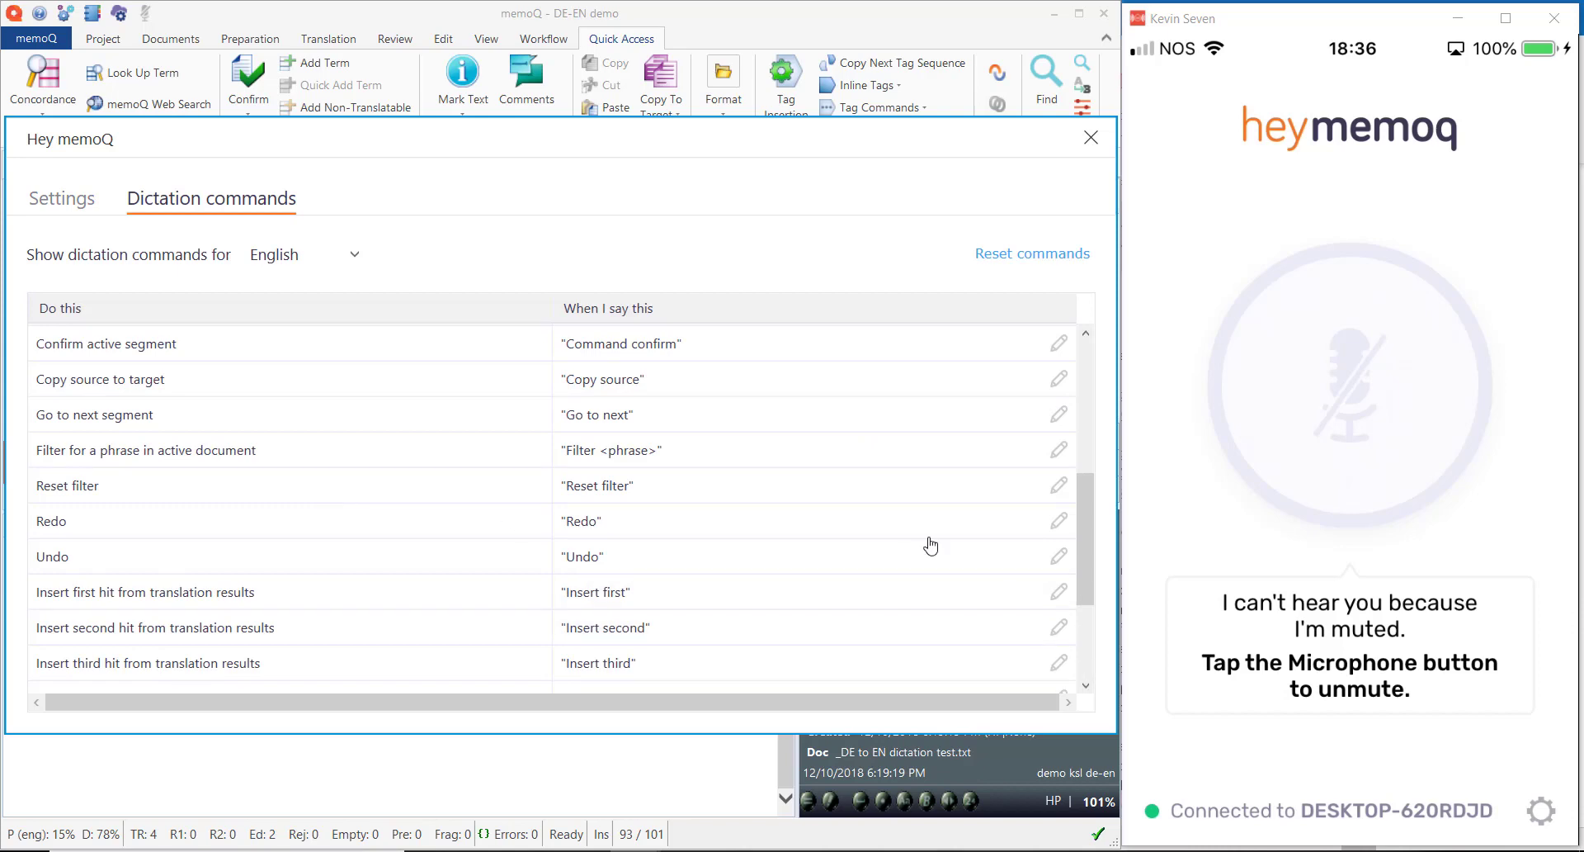
{"action": "double_click", "coordinate": [584, 523]}
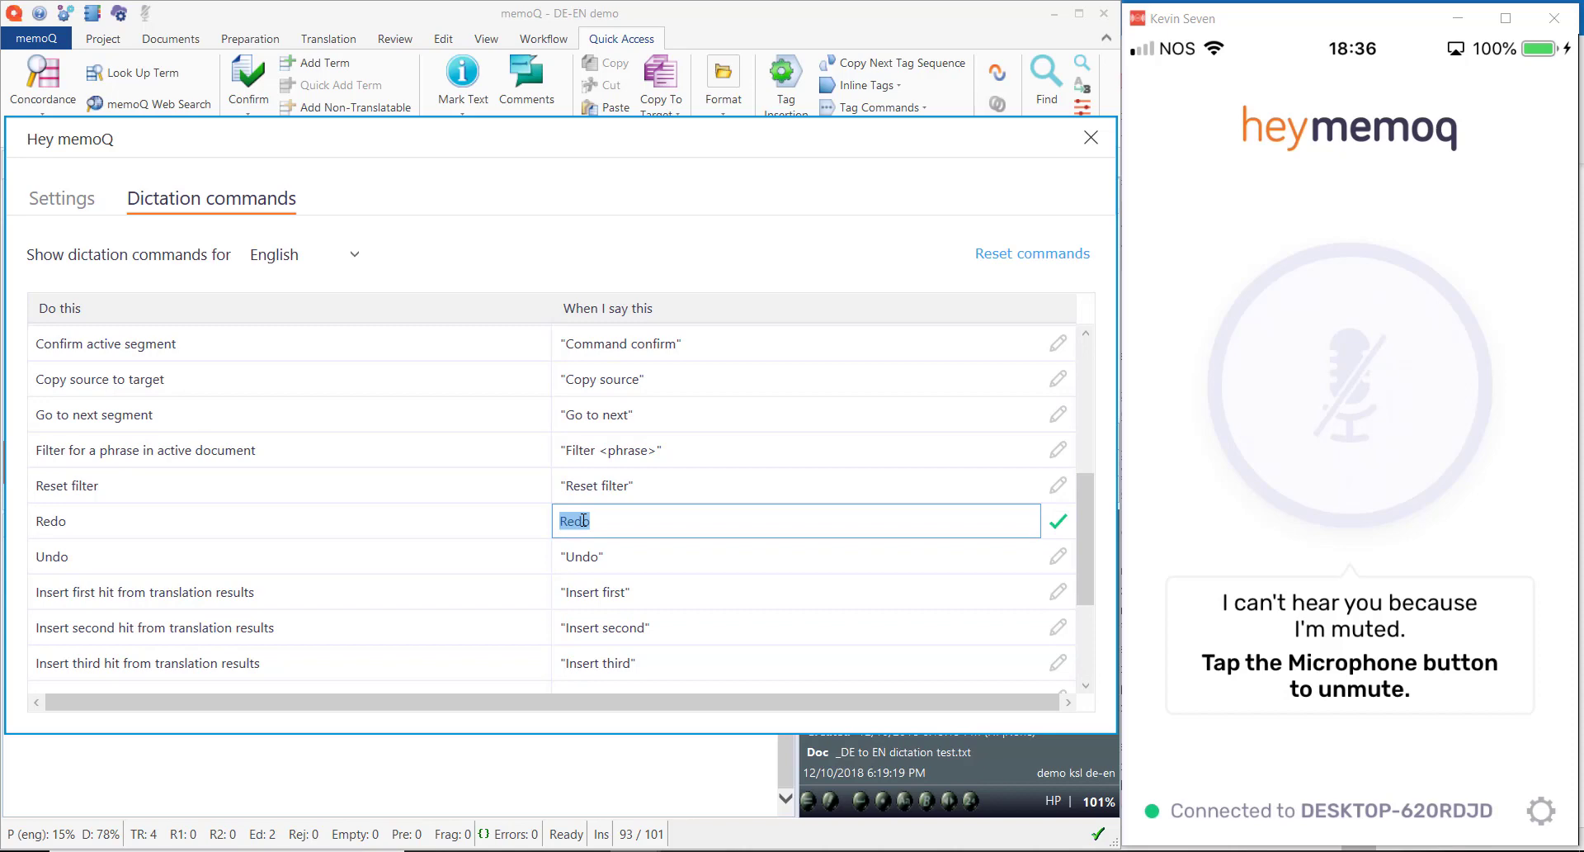
{"action": "type", "text": "REvert"}
{"action": "key", "text": "BackSpace"}
{"action": "key", "text": "BackSpace"}
{"action": "key", "text": "BackSpace"}
{"action": "key", "text": "BackSpace"}
{"action": "key", "text": "BackSpace"}
{"action": "type", "text": "evert"}
{"action": "key", "text": "Return"}
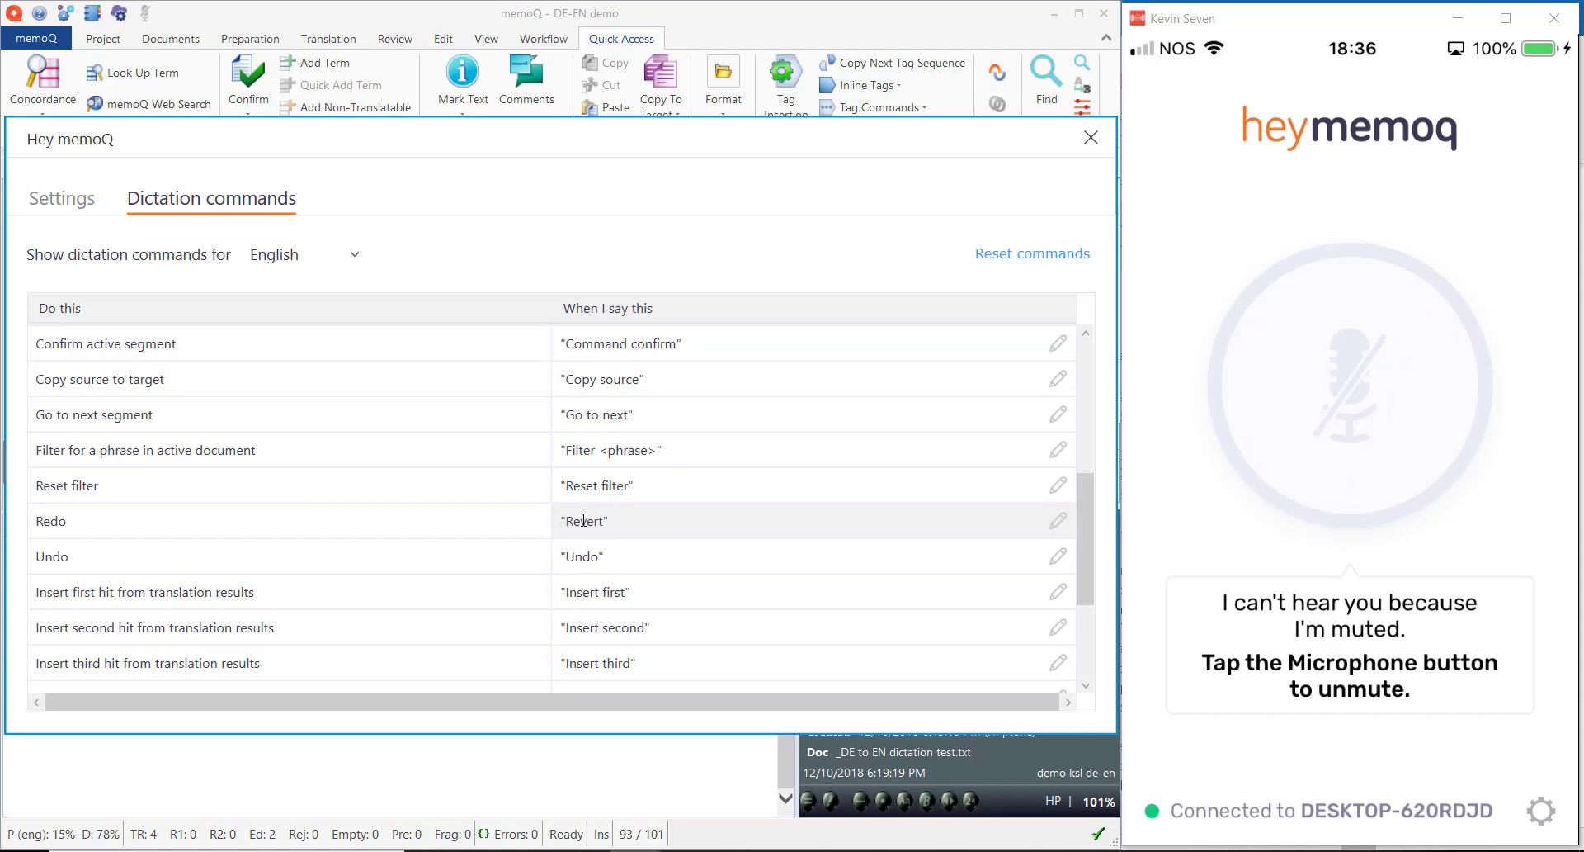
{"action": "left_click", "coordinate": [1091, 138]}
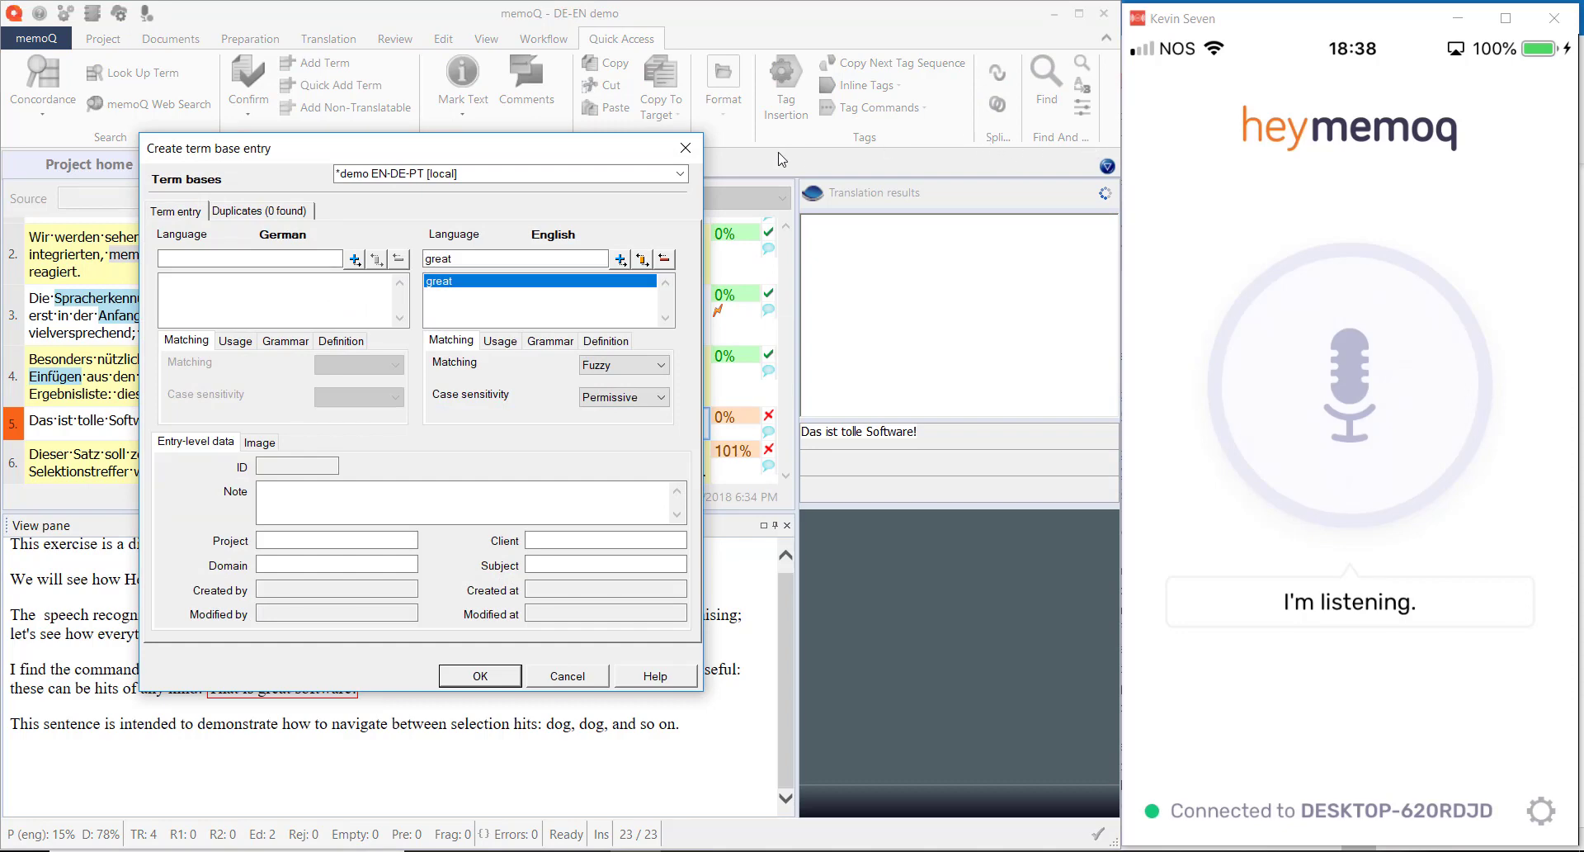
Enter "toll" as the German term for "great" and save the term base entry
{"action": "left_click", "coordinate": [312, 256]}
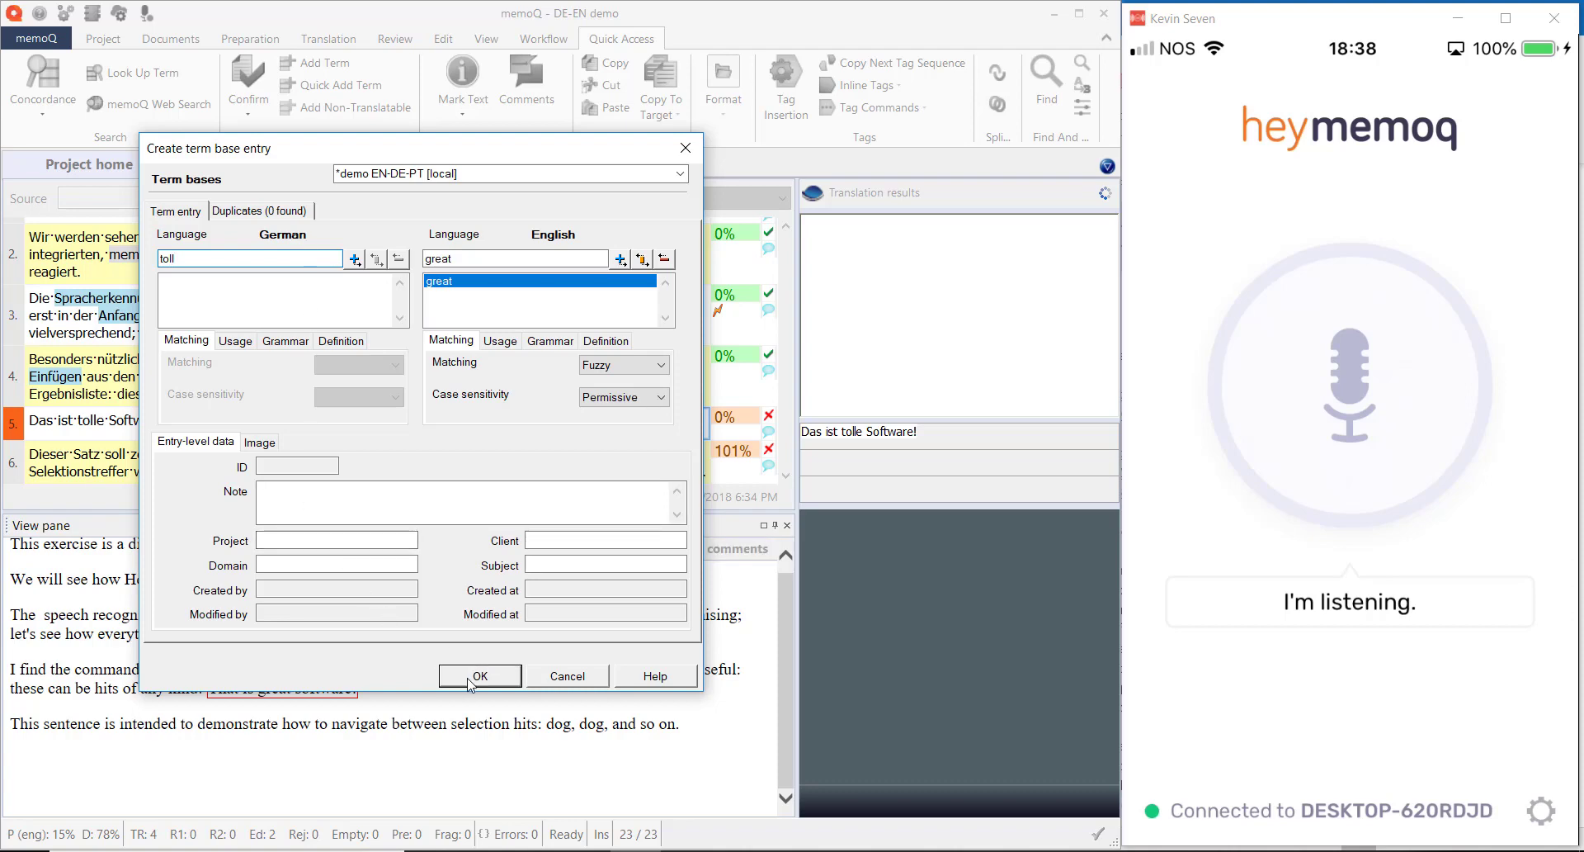
{"action": "left_click", "coordinate": [479, 676]}
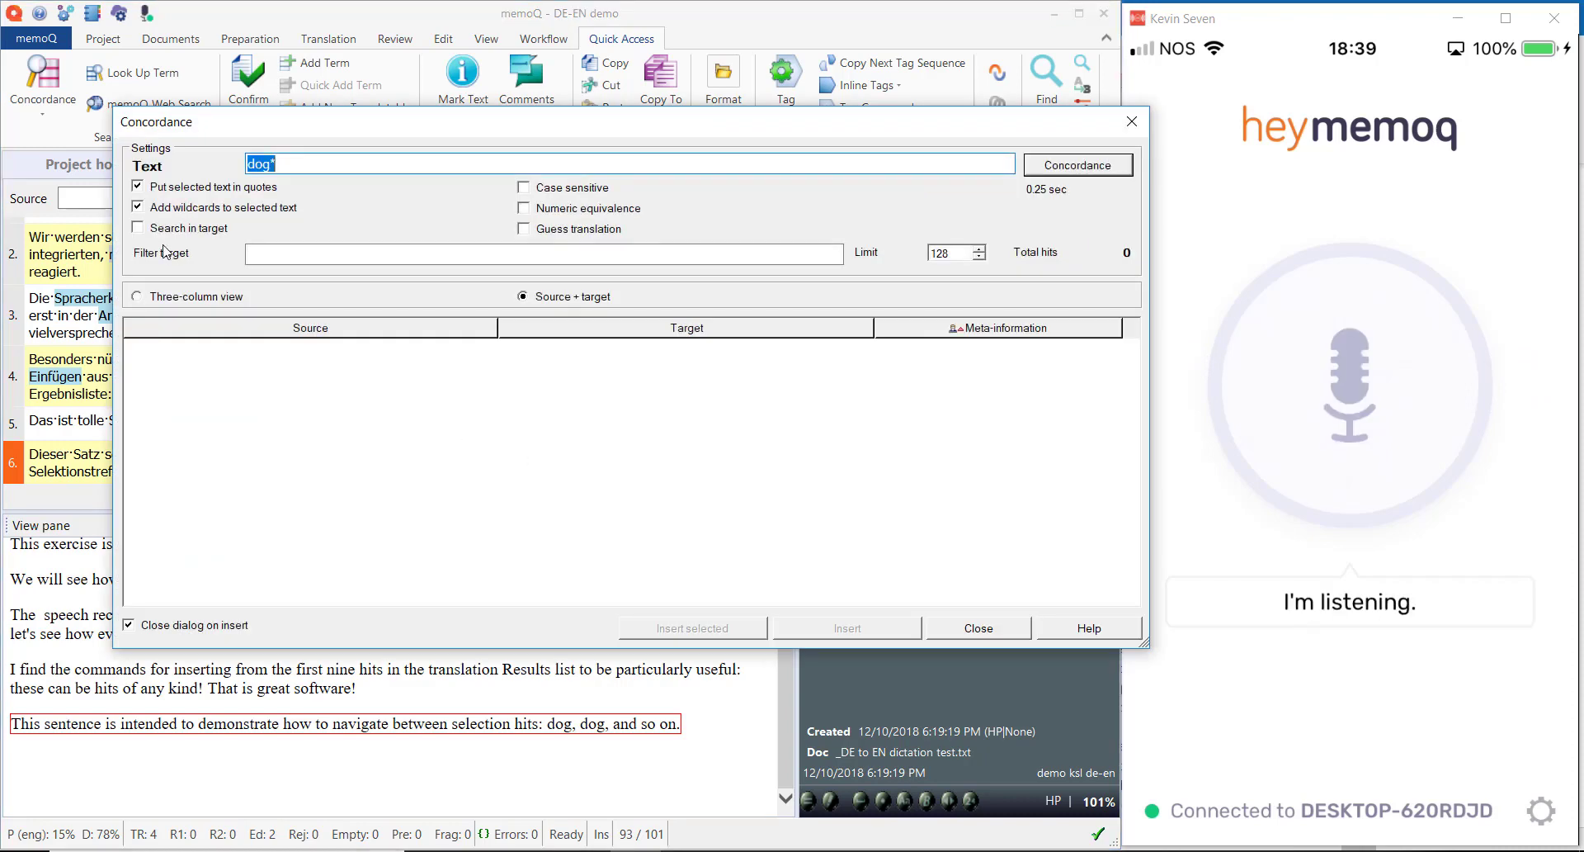
Search the concordance for "dog*" in the target texts, then close it
{"action": "left_click", "coordinate": [138, 229]}
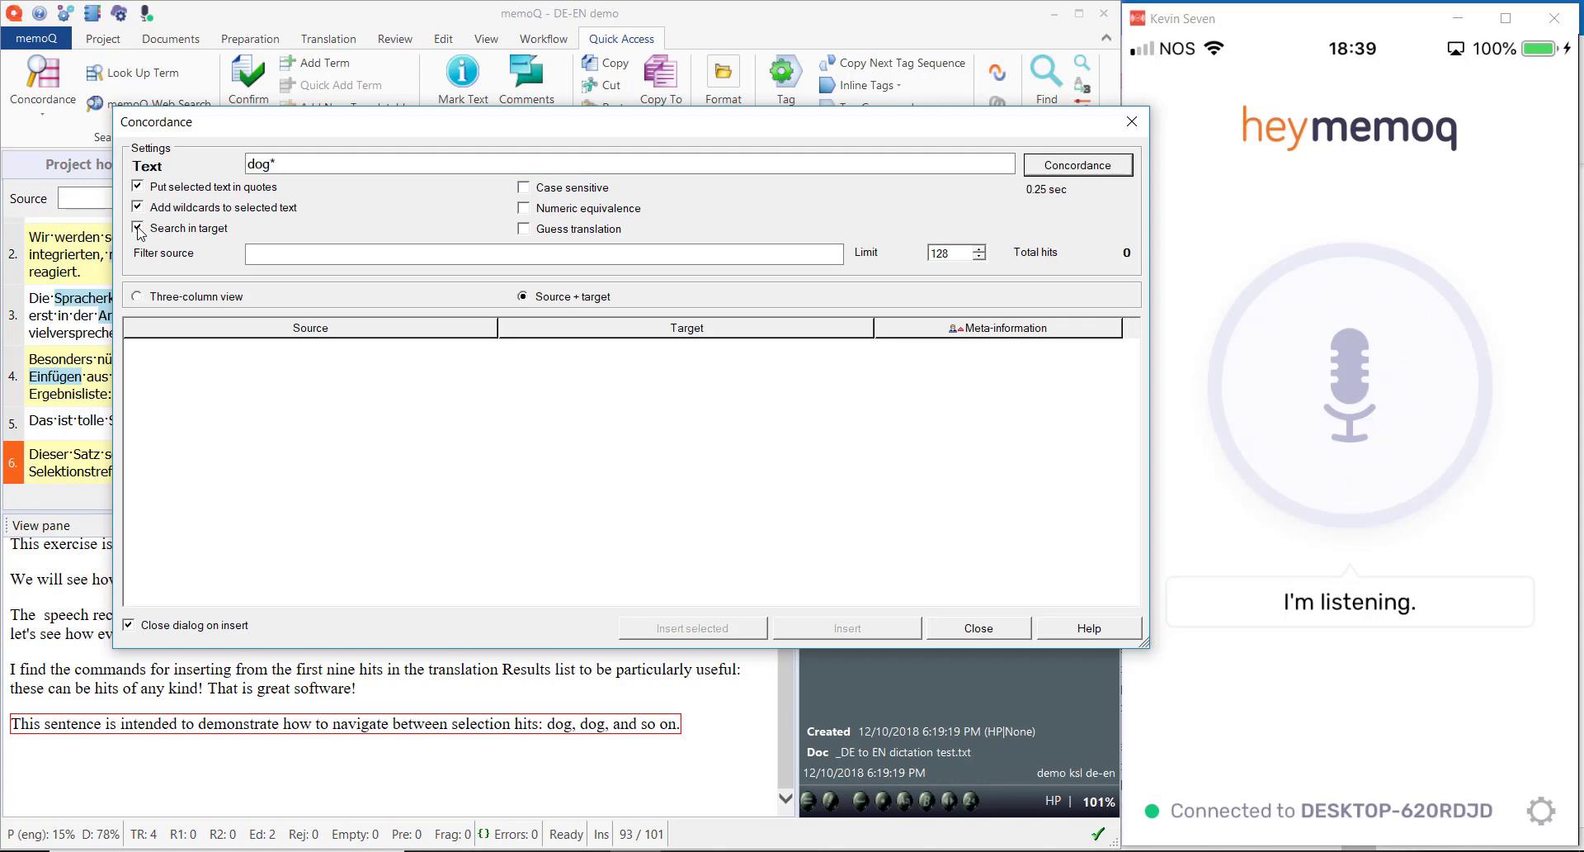
{"action": "left_click", "coordinate": [1077, 166]}
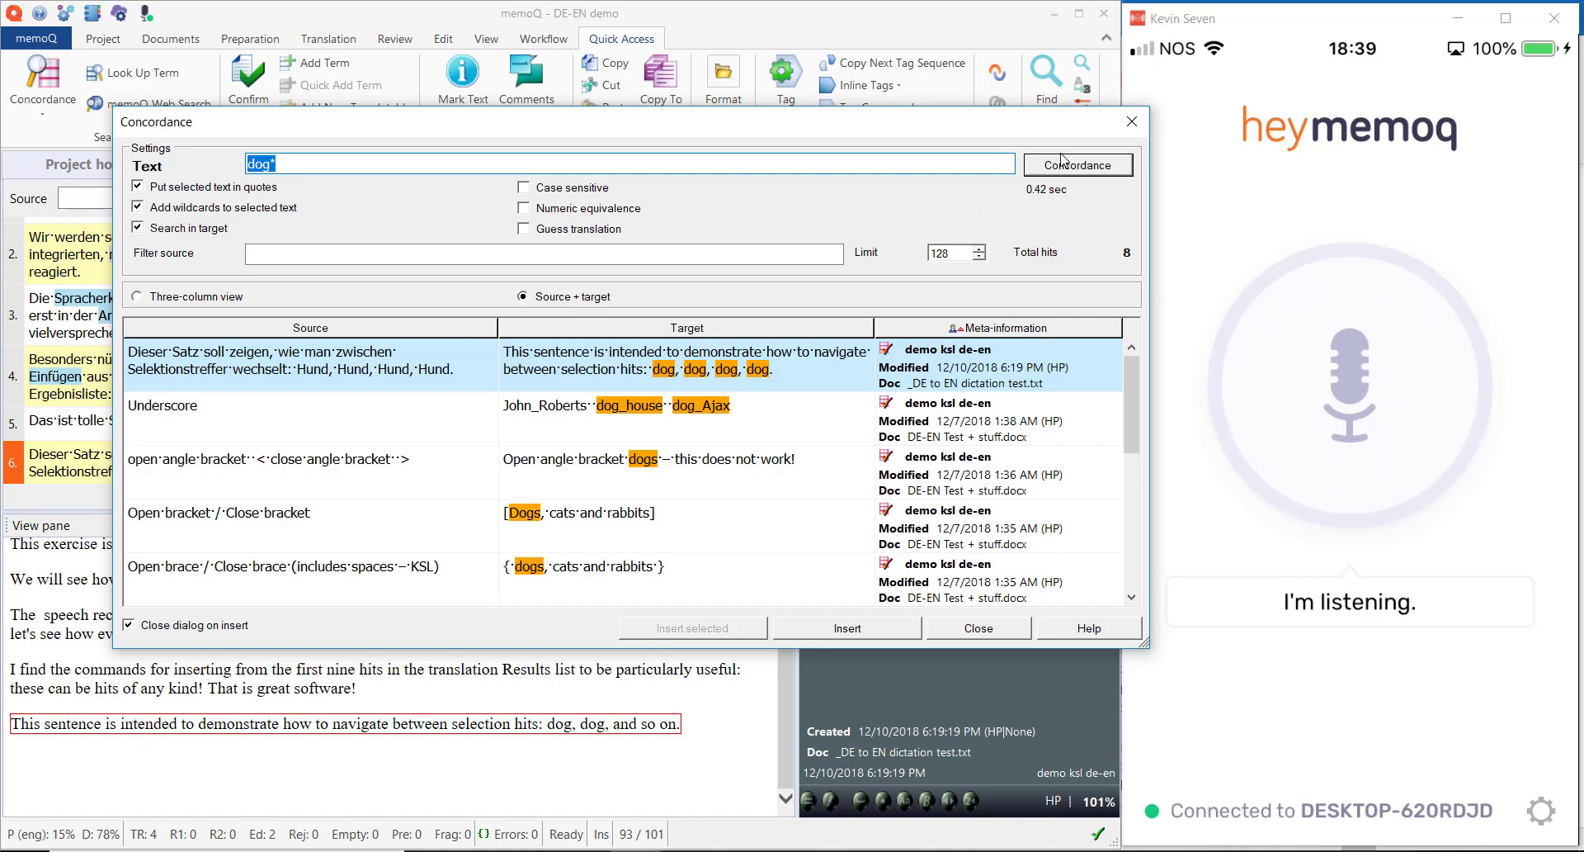
{"action": "left_click", "coordinate": [1131, 124]}
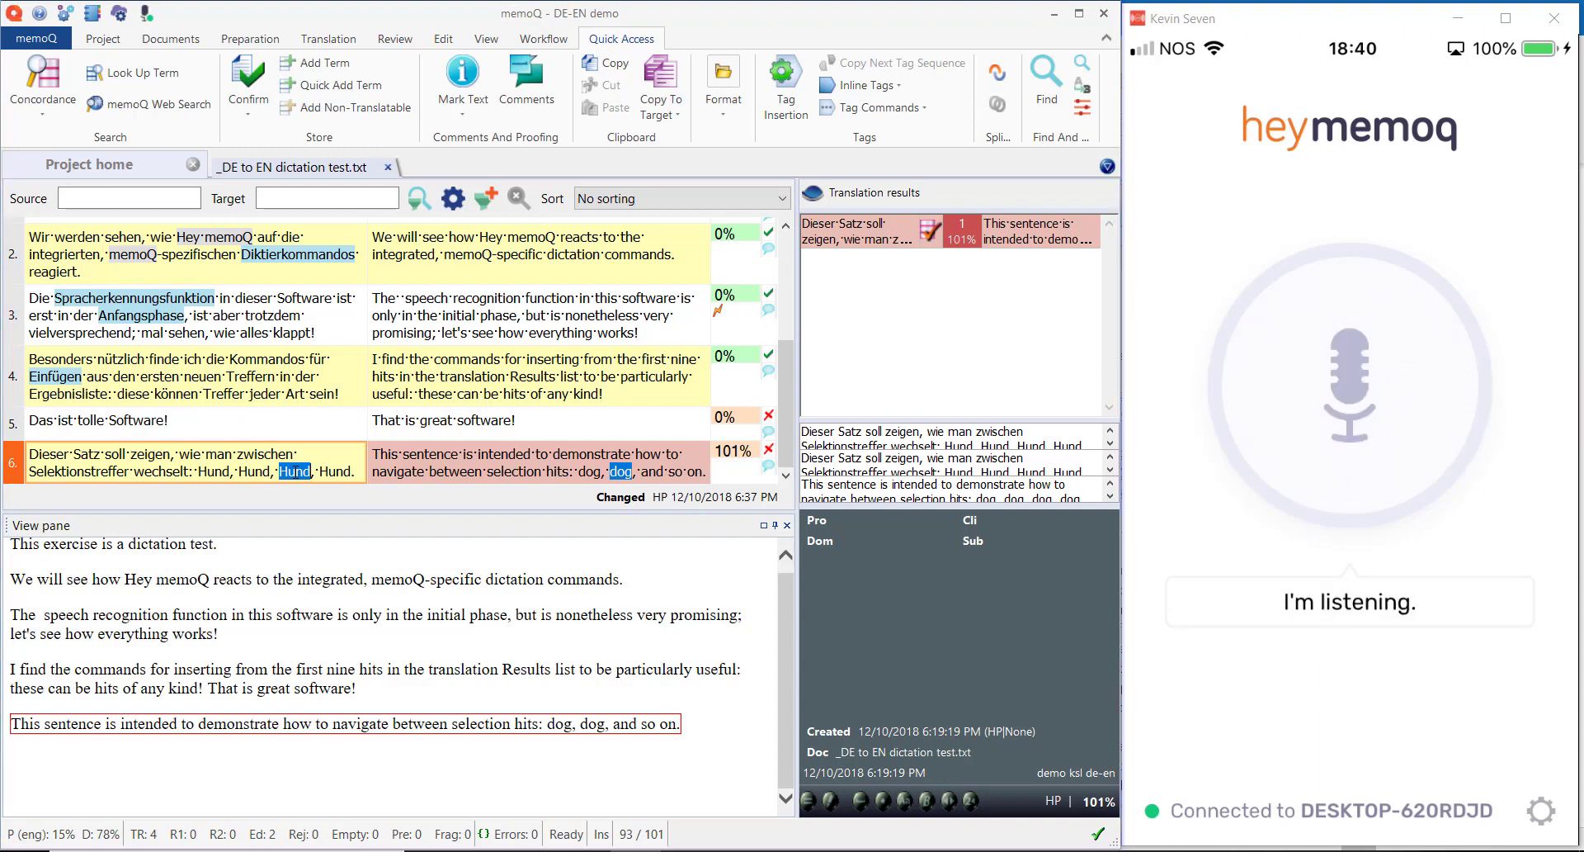
Switch off searching in the target for the "Hund*" concordance lookup, review the source matches and close it
{"action": "left_click", "coordinate": [138, 228]}
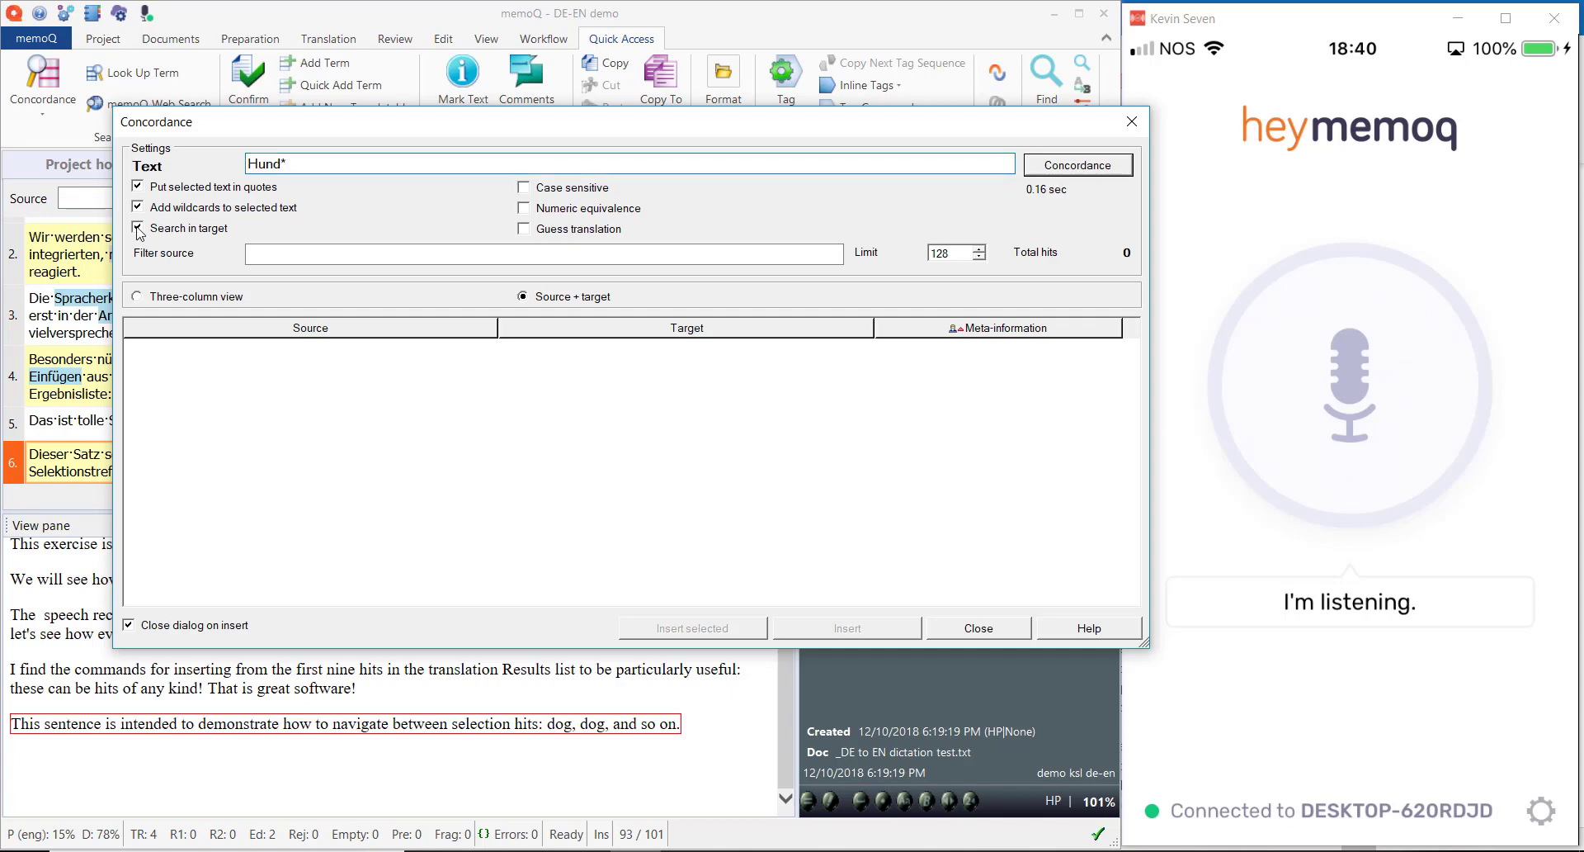
{"action": "left_click", "coordinate": [1136, 126]}
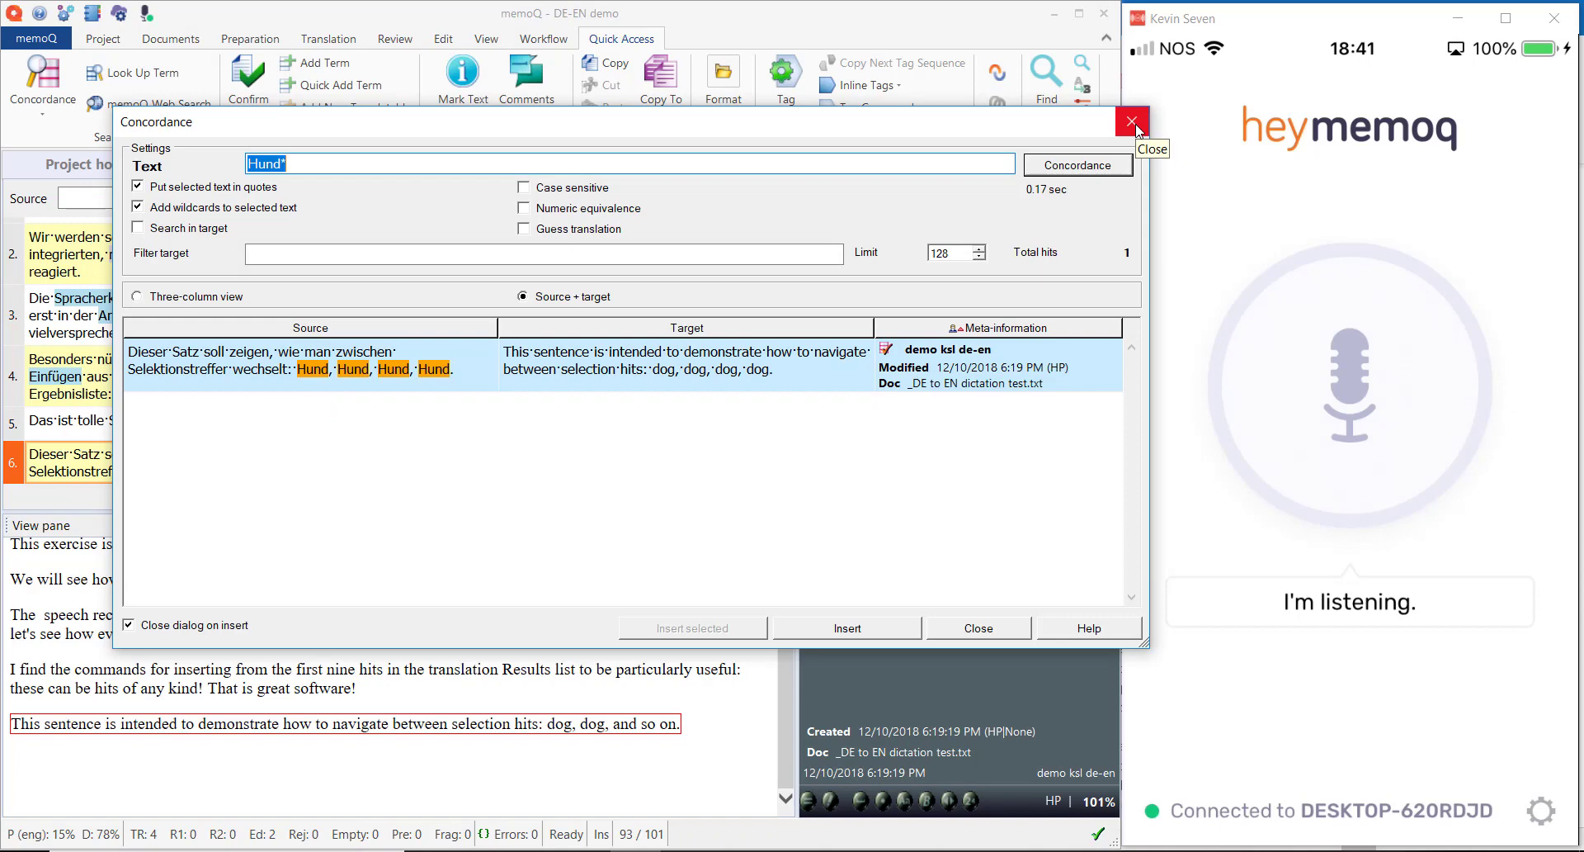
{"action": "left_click", "coordinate": [1136, 130]}
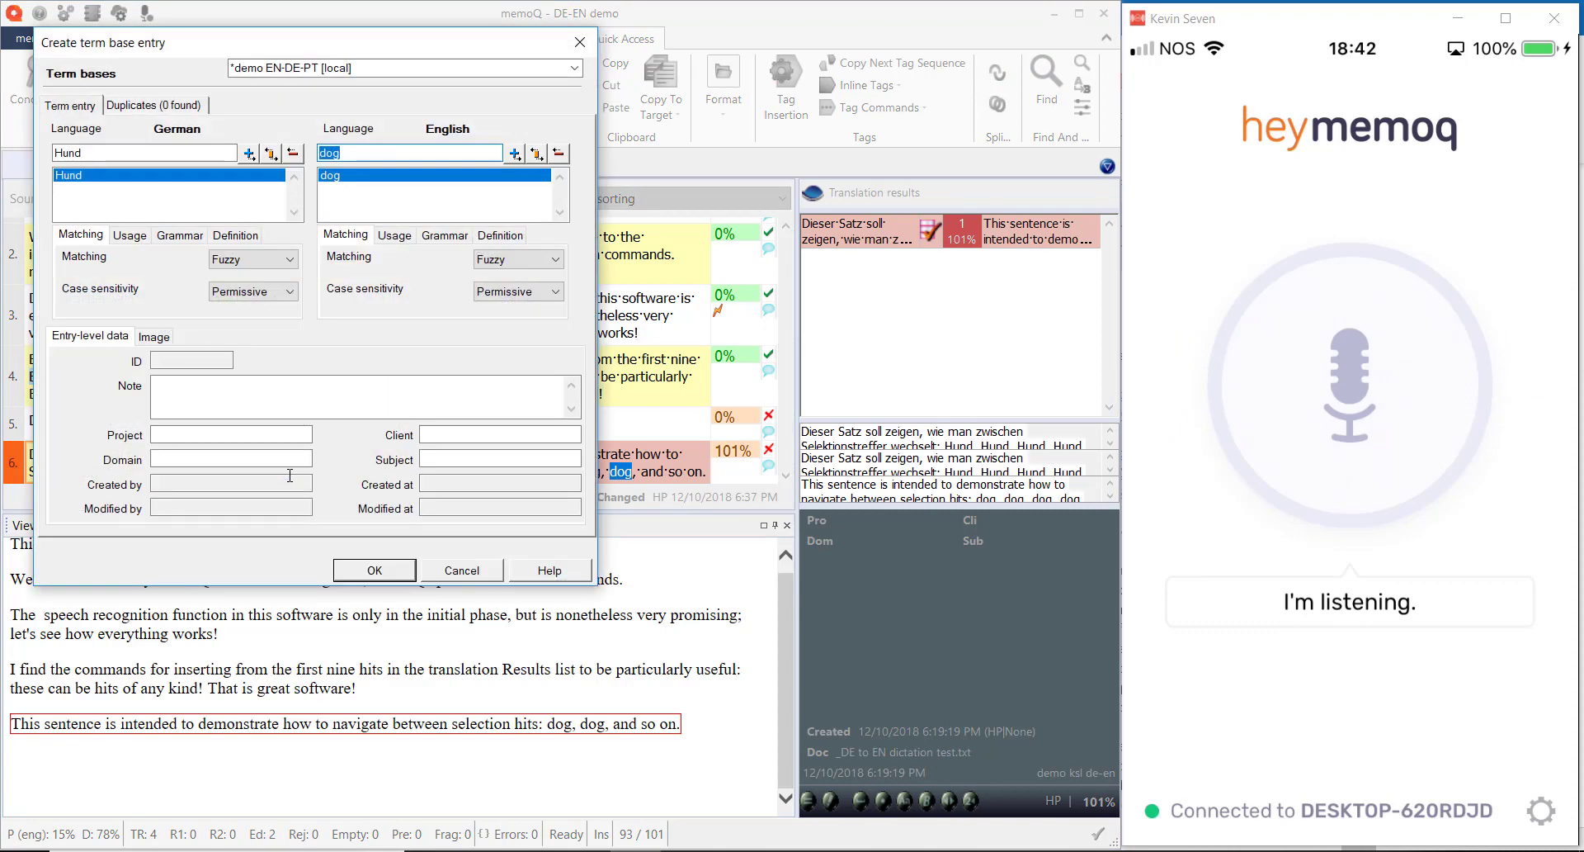
Save the term base entry pairing "Hund" with "dog" and return to the target text of segment 6
{"action": "left_click", "coordinate": [374, 571]}
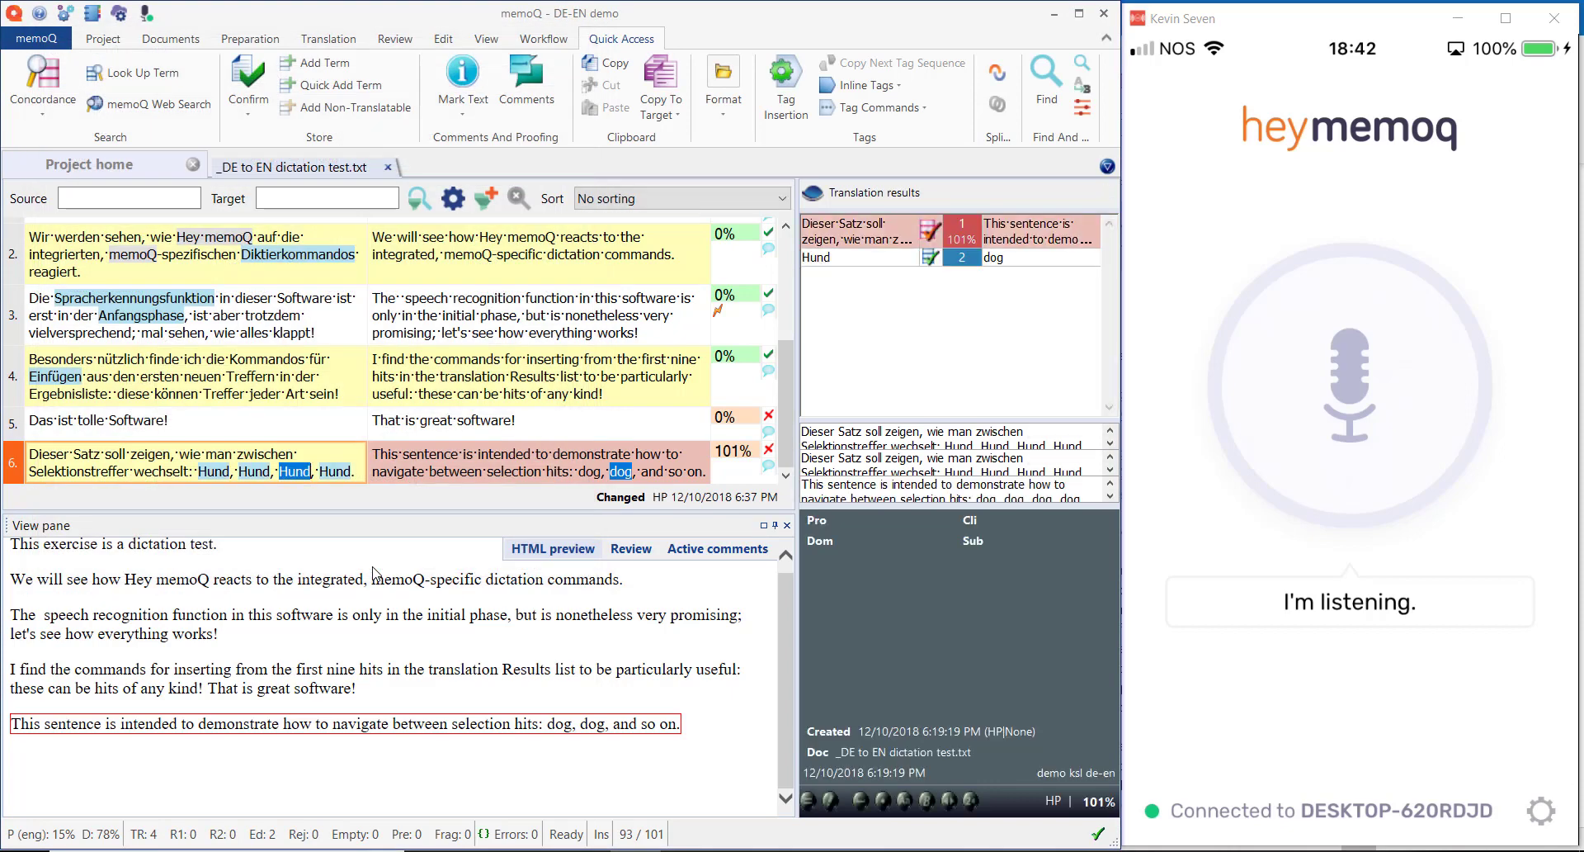
{"action": "left_click", "coordinate": [465, 454]}
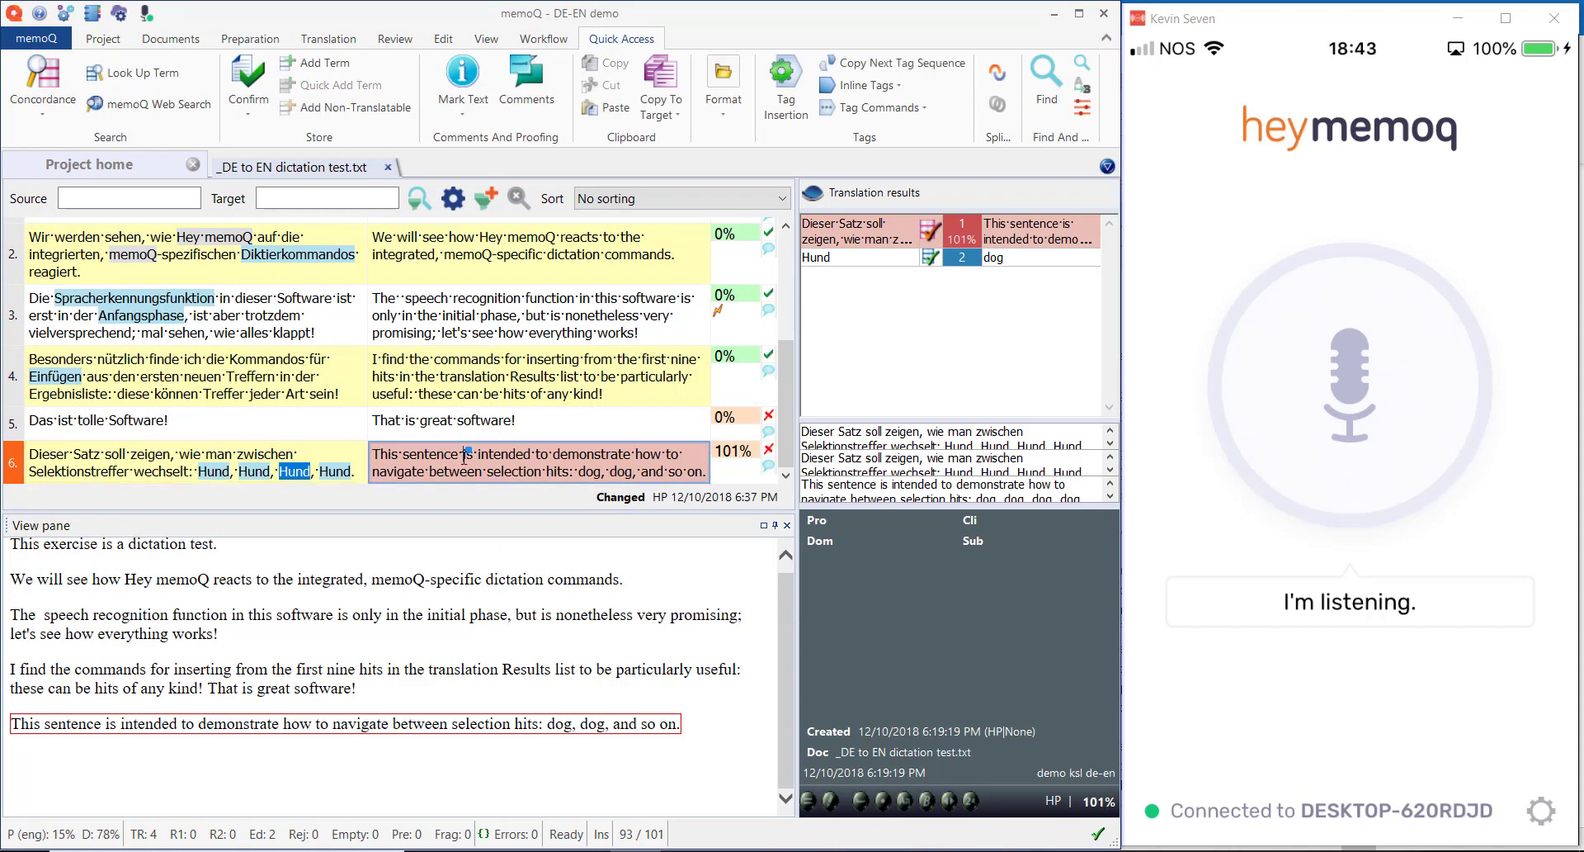
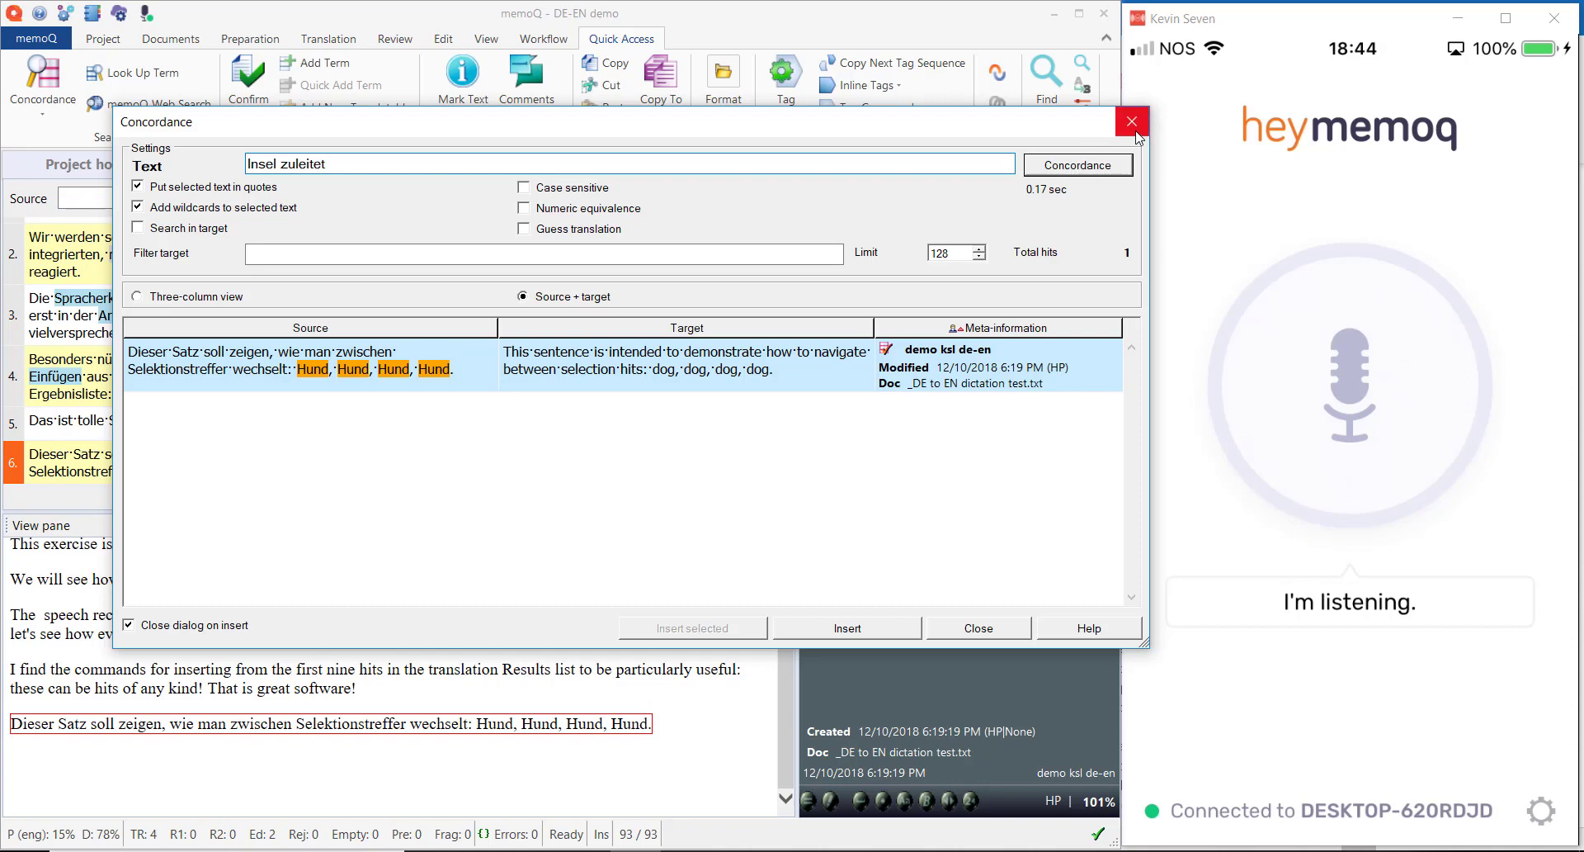
Dismiss the misdictated concordance query, then select the full target sentence of the "Hund*" hit and close the concordance
{"action": "left_click", "coordinate": [1132, 122]}
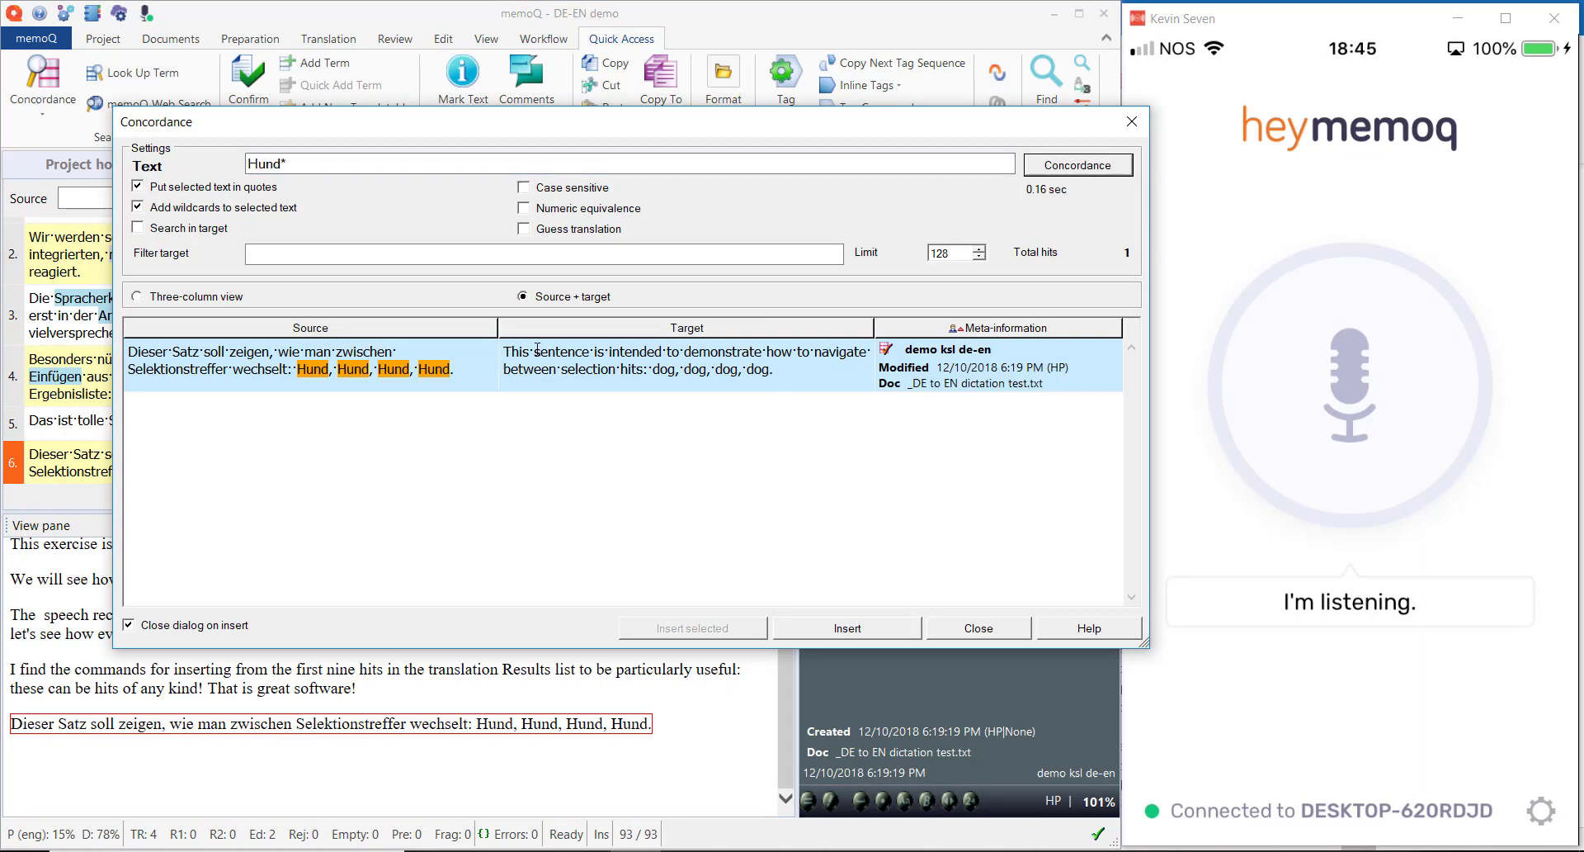
{"action": "triple_click", "coordinate": [506, 352]}
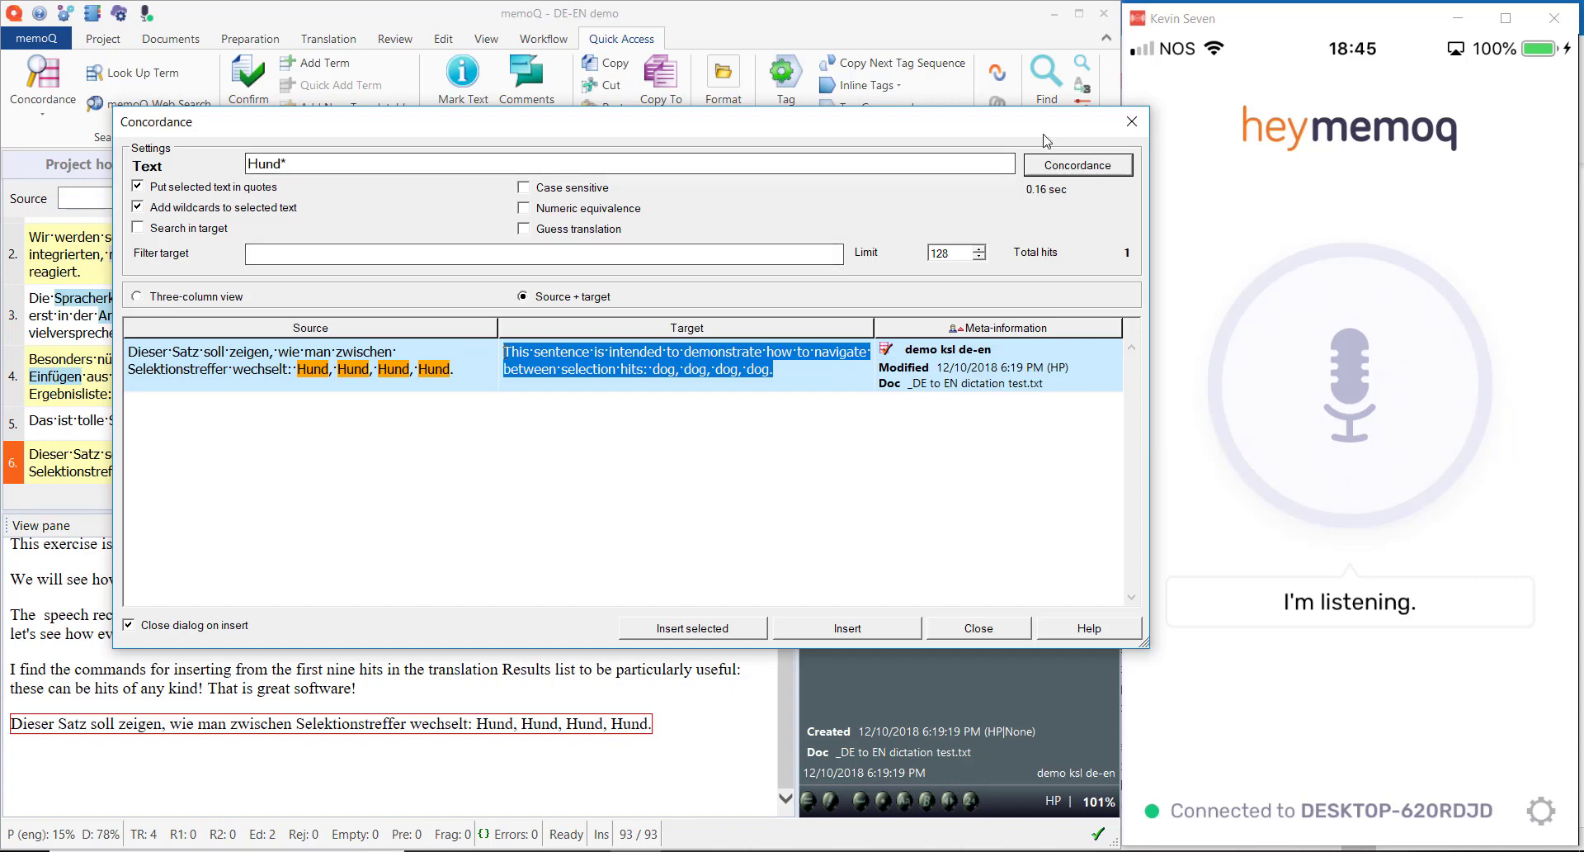
{"action": "left_click", "coordinate": [1140, 126]}
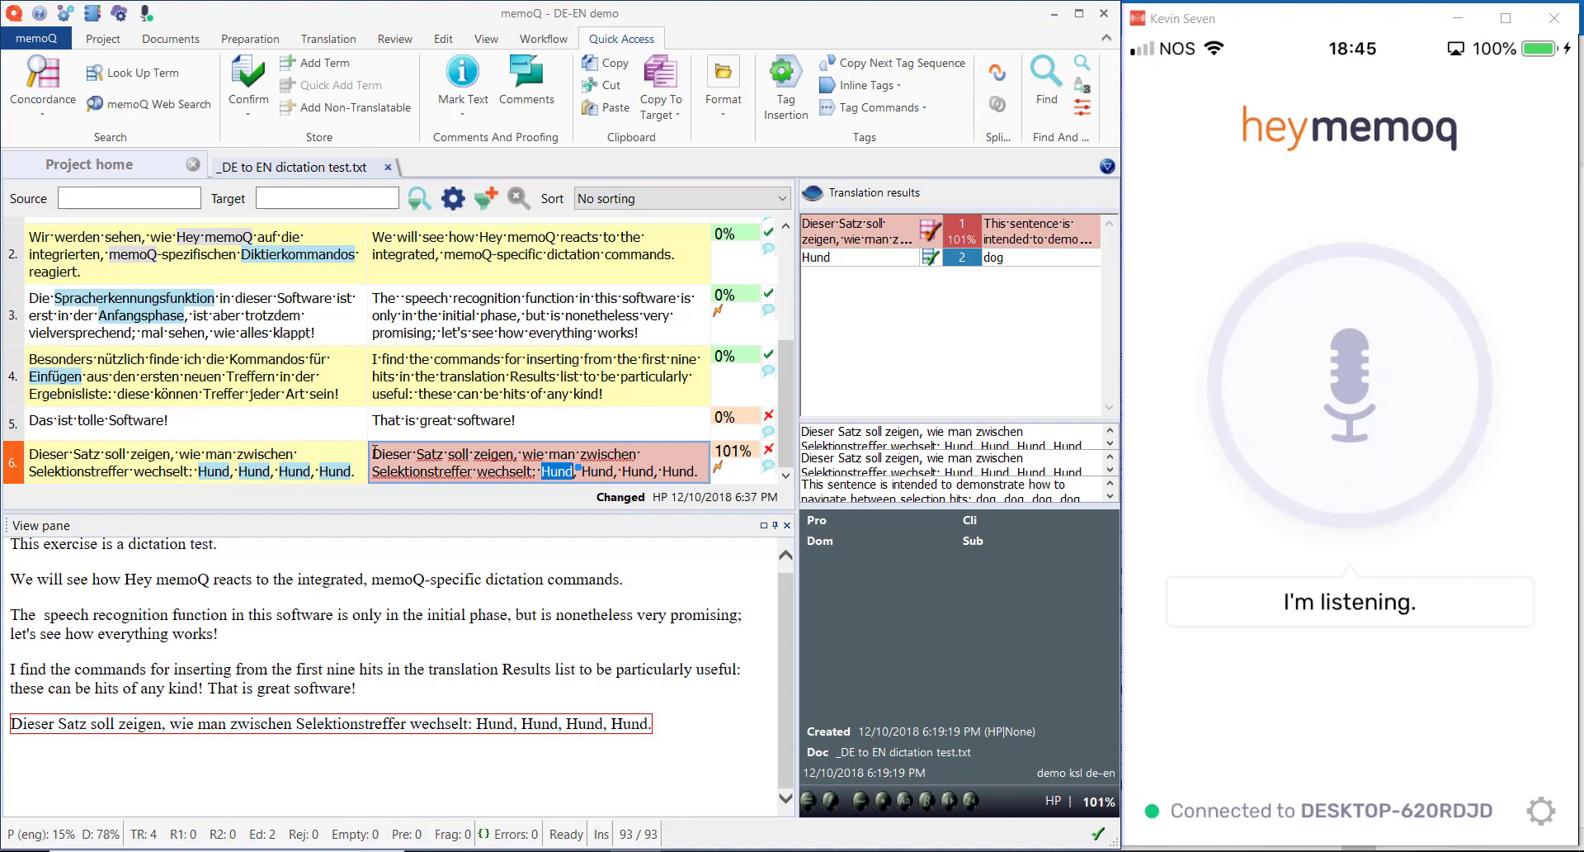
Clear all text from the target of segment 6
{"action": "key", "text": "End"}
{"action": "key", "text": "ctrl+a"}
{"action": "key", "text": "Delete"}
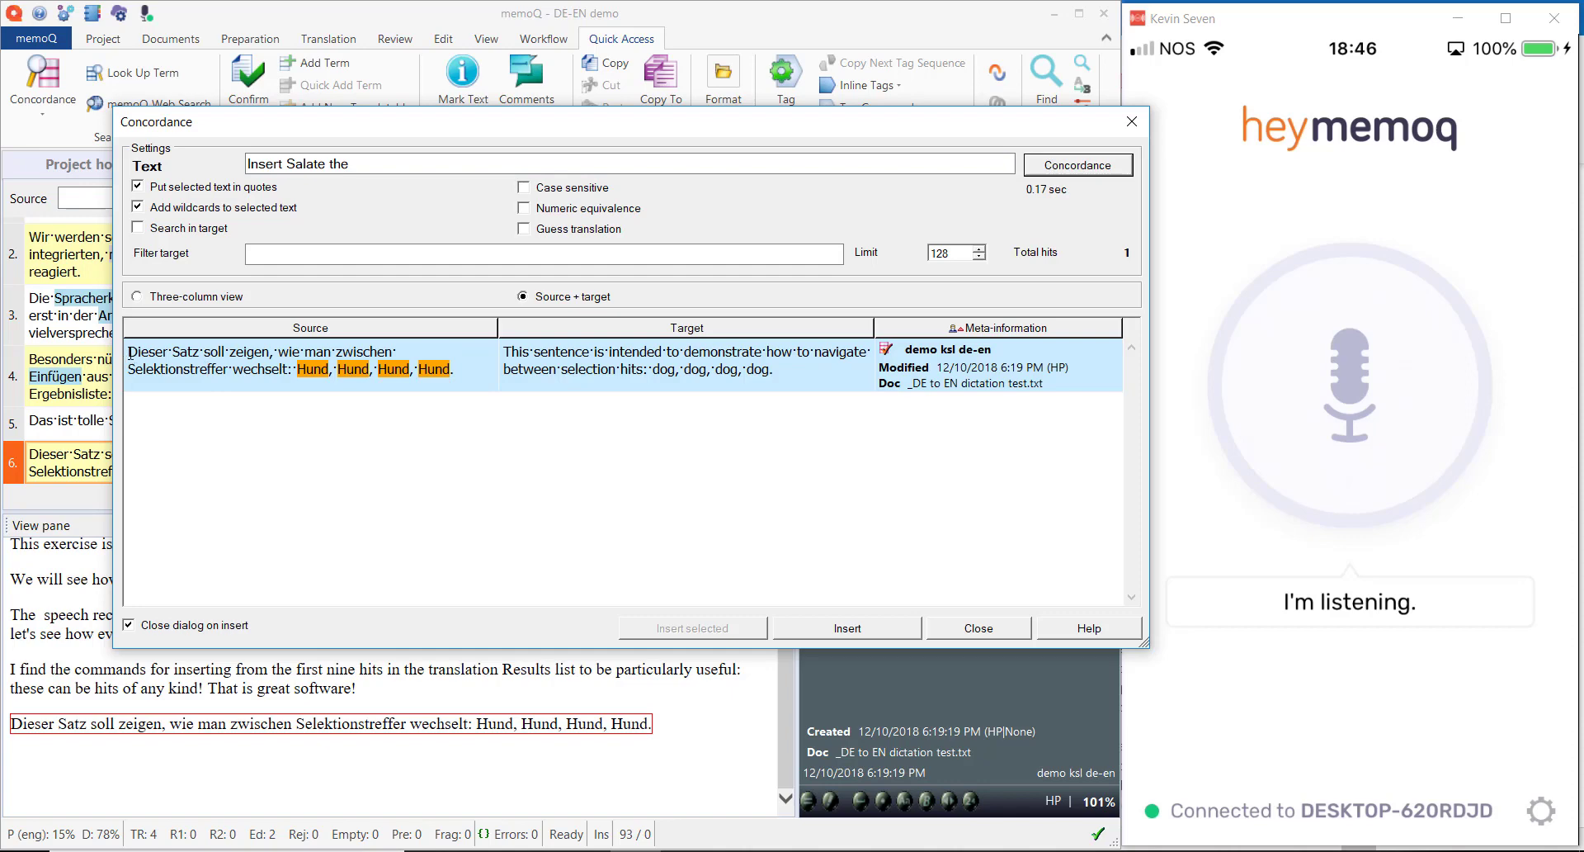
Mark the beginning of the source and the whole target sentence in the concordance hit, then close without inserting
{"action": "left_click_drag", "start_coordinate": [129, 353], "coordinate": [236, 356]}
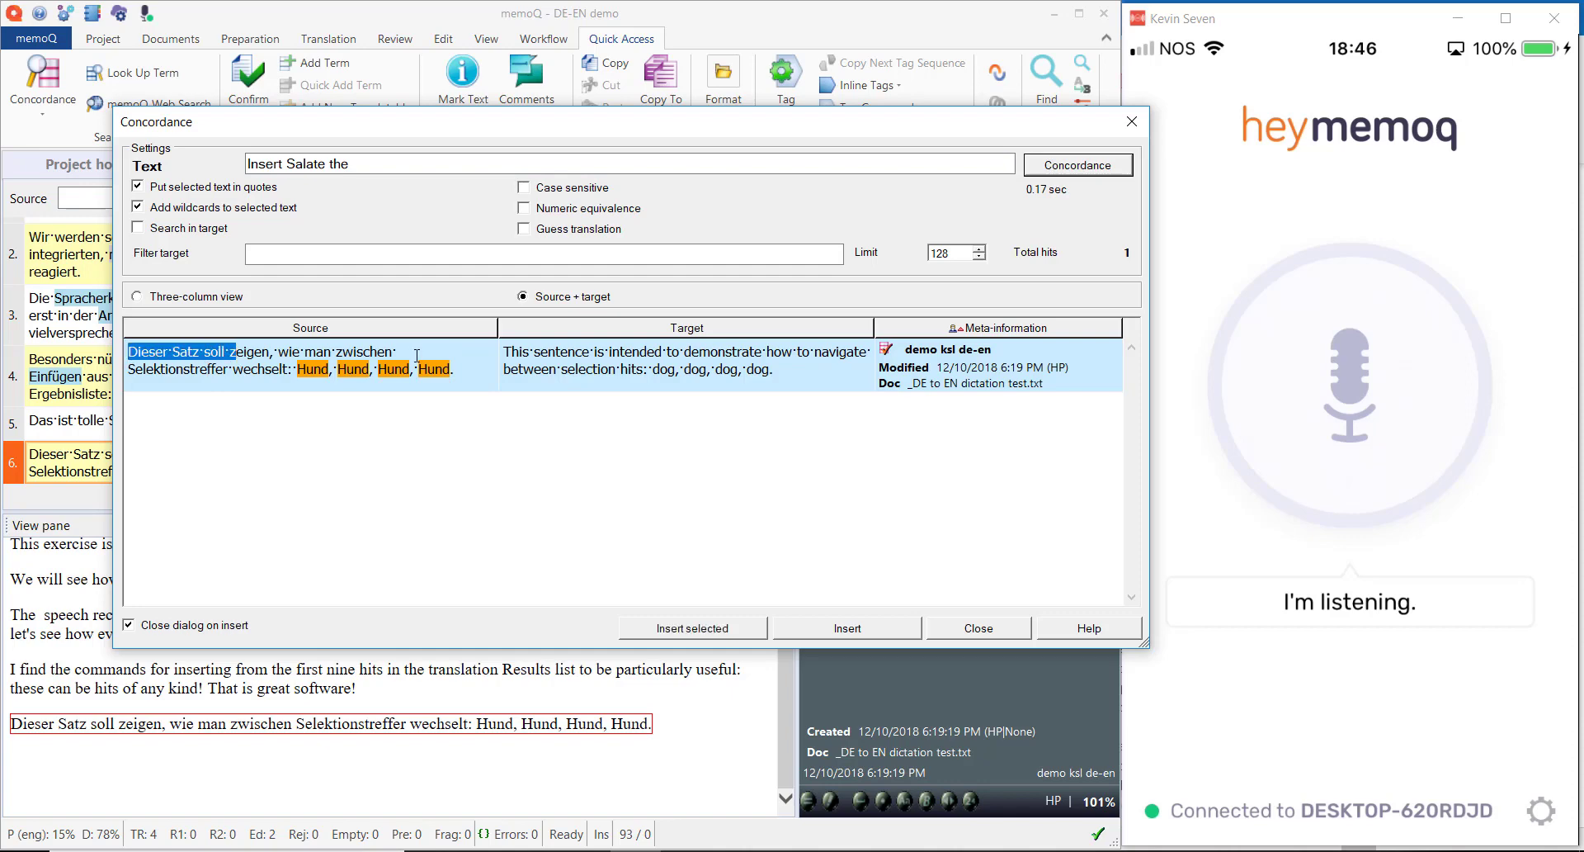
{"action": "left_click_drag", "start_coordinate": [505, 352], "coordinate": [656, 386]}
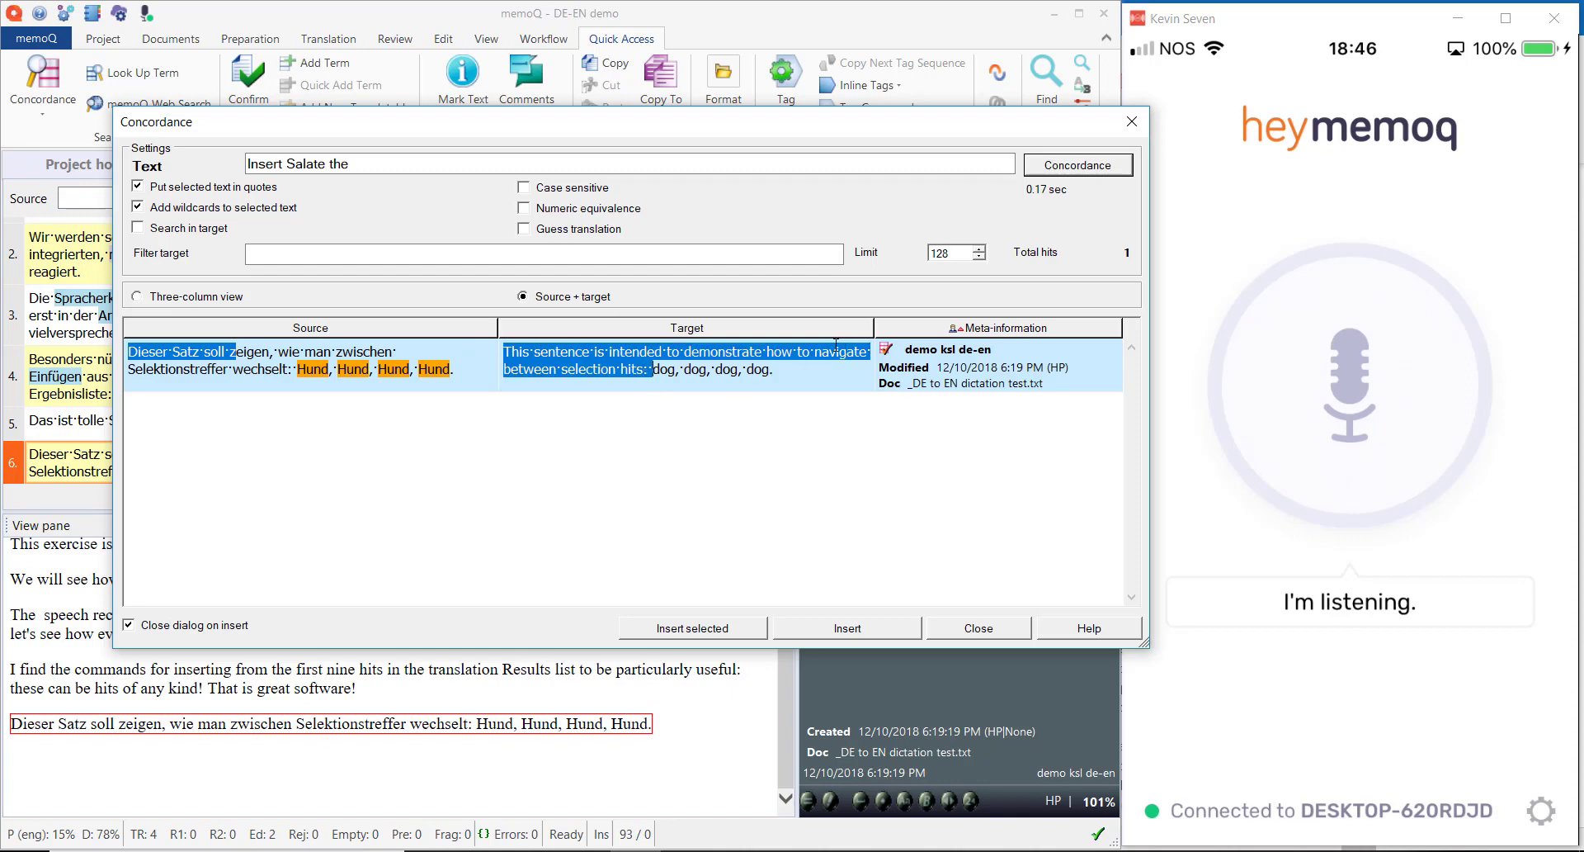
{"action": "left_click", "coordinate": [789, 373], "text": "shift"}
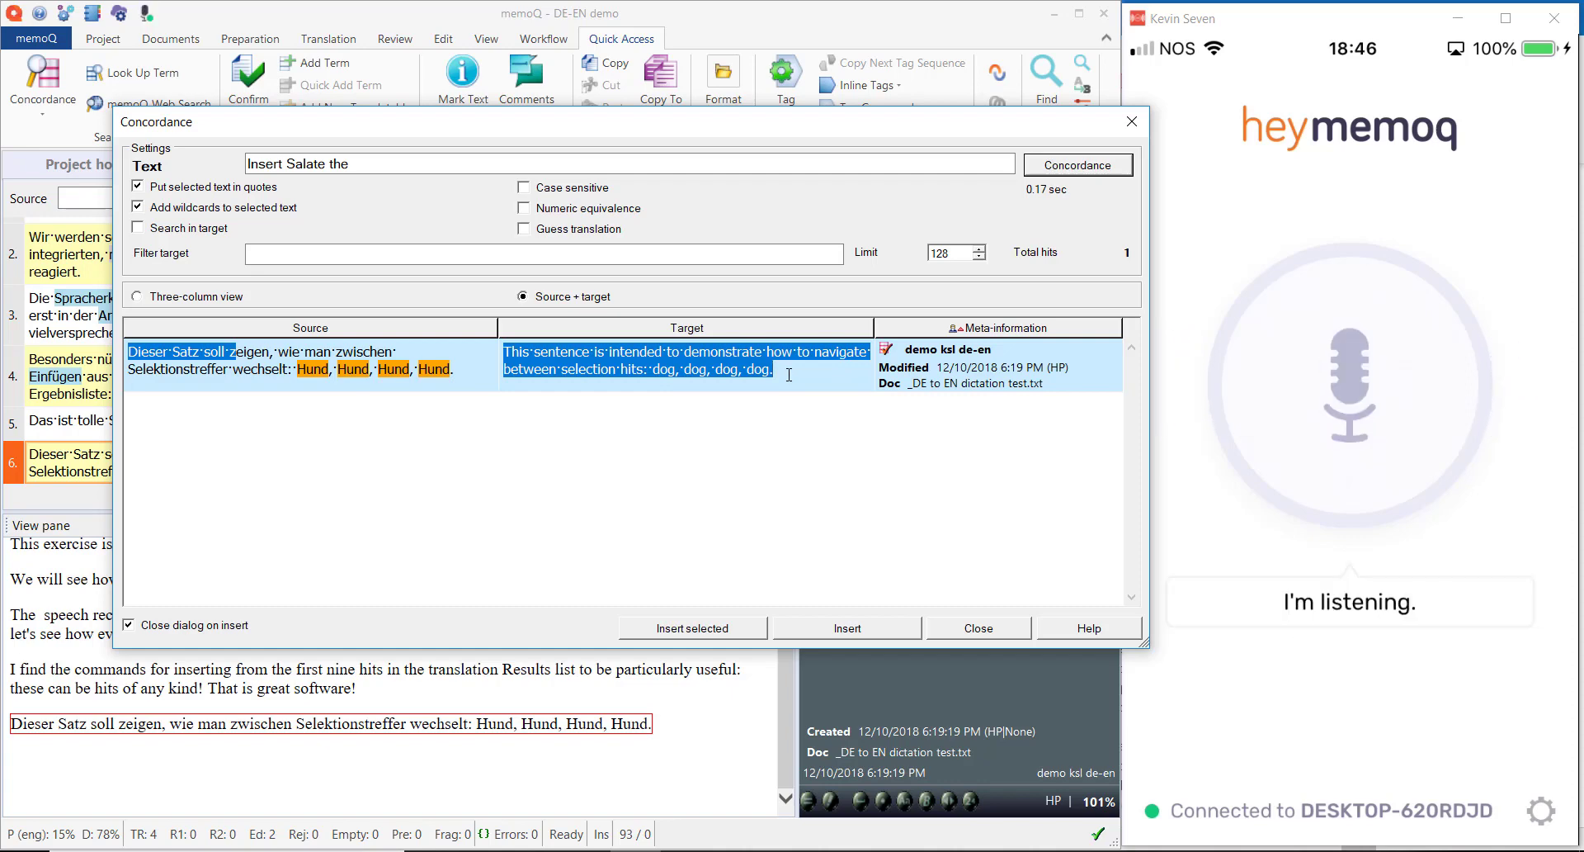
{"action": "left_click", "coordinate": [1137, 115]}
Activate the empty target of segment 6, then move to the source text of segment 3
{"action": "left_click", "coordinate": [464, 467]}
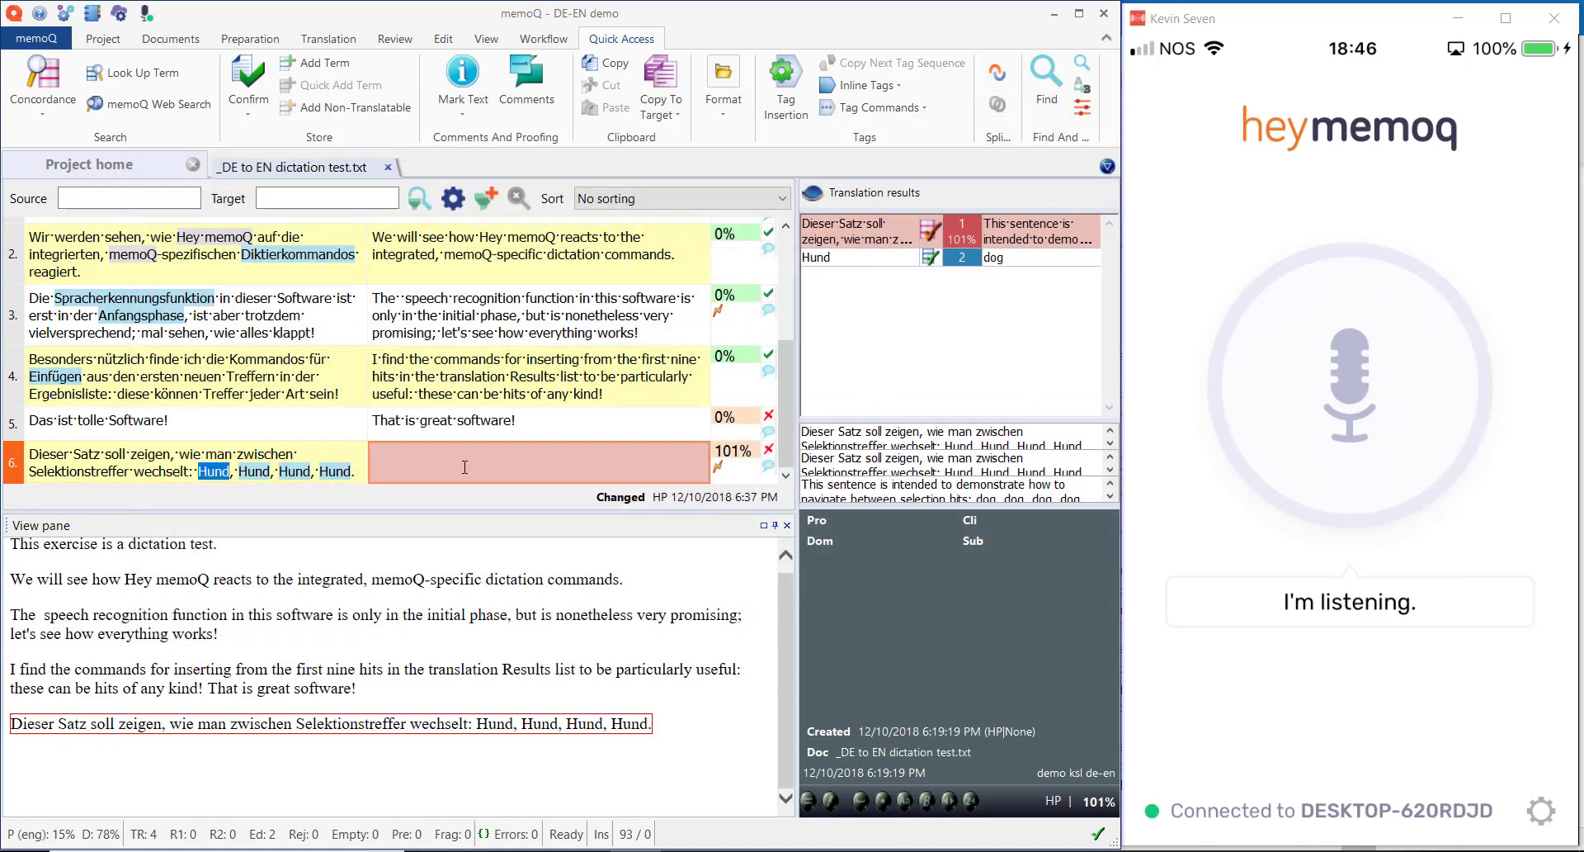
{"action": "left_click", "coordinate": [279, 297]}
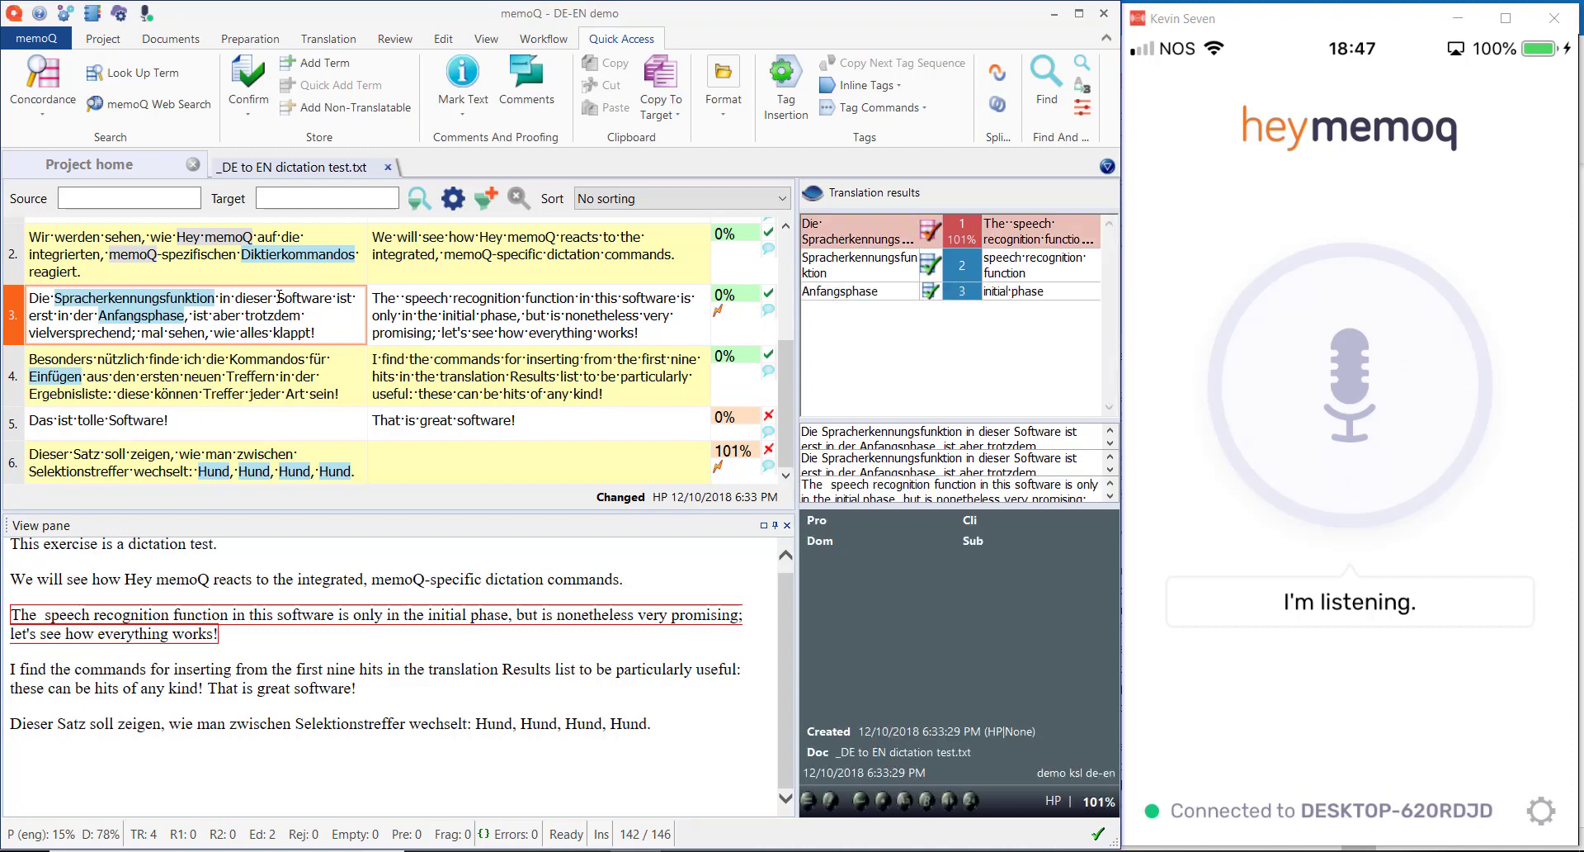